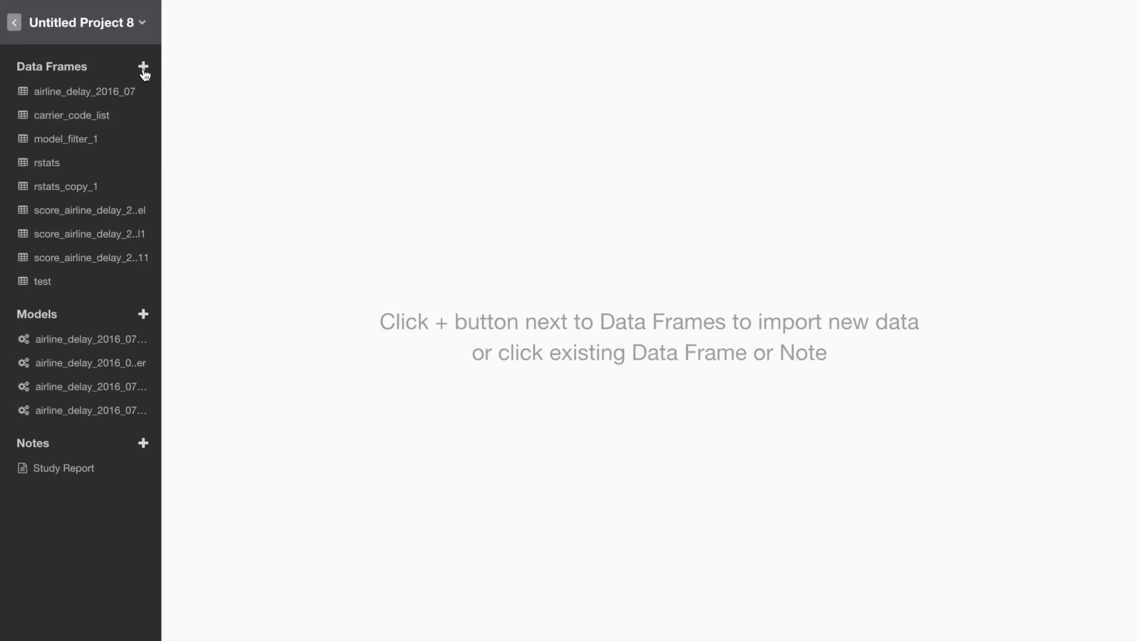
- Start a local JSON file import and choose yelp_academic_dataset_business.json from the yelp_dataset folder
left_click(143, 67)
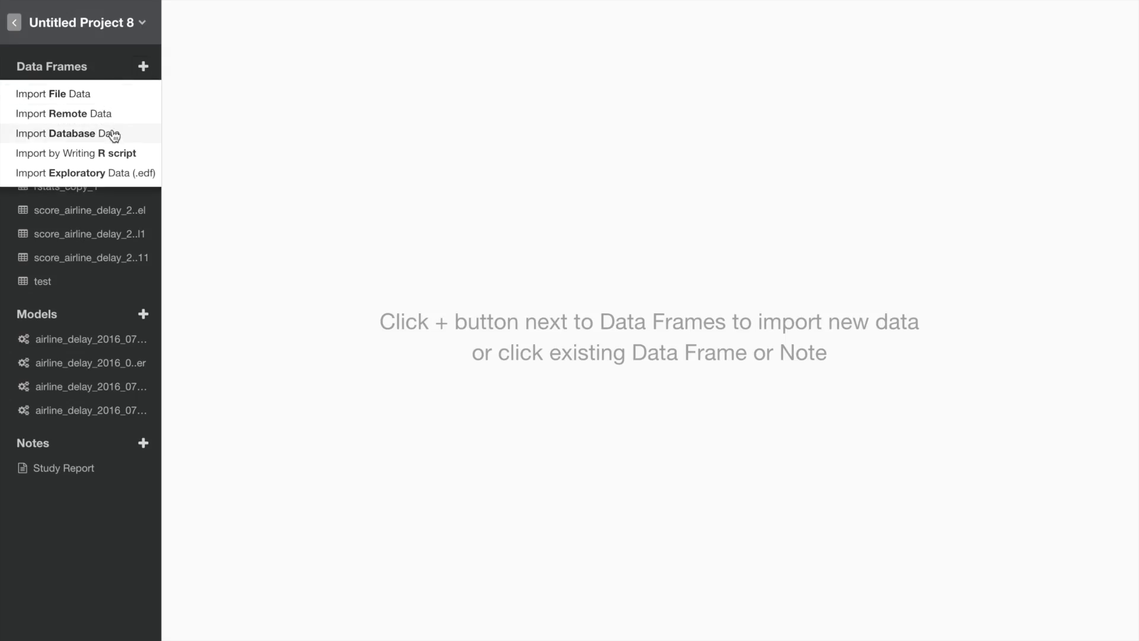
left_click(102, 97)
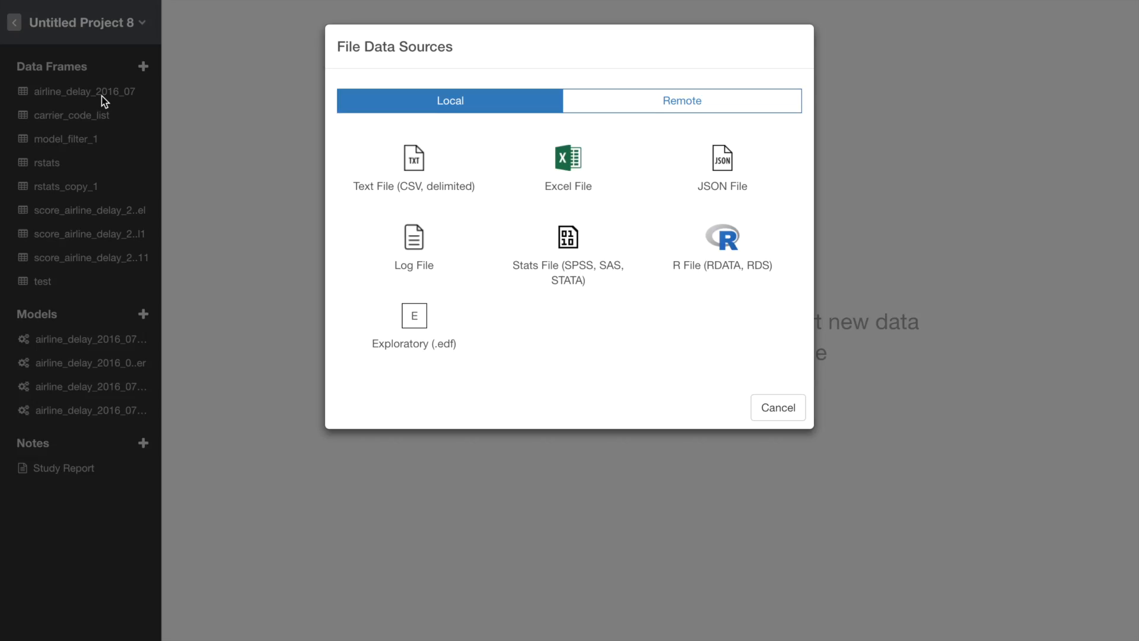
left_click(719, 157)
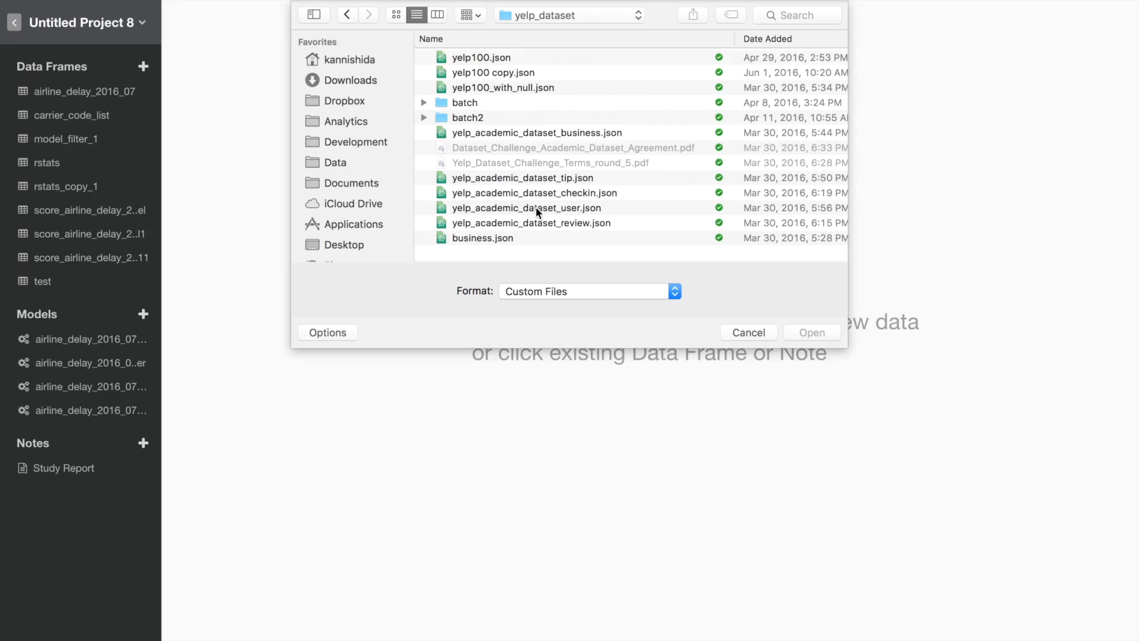
double_click(507, 131)
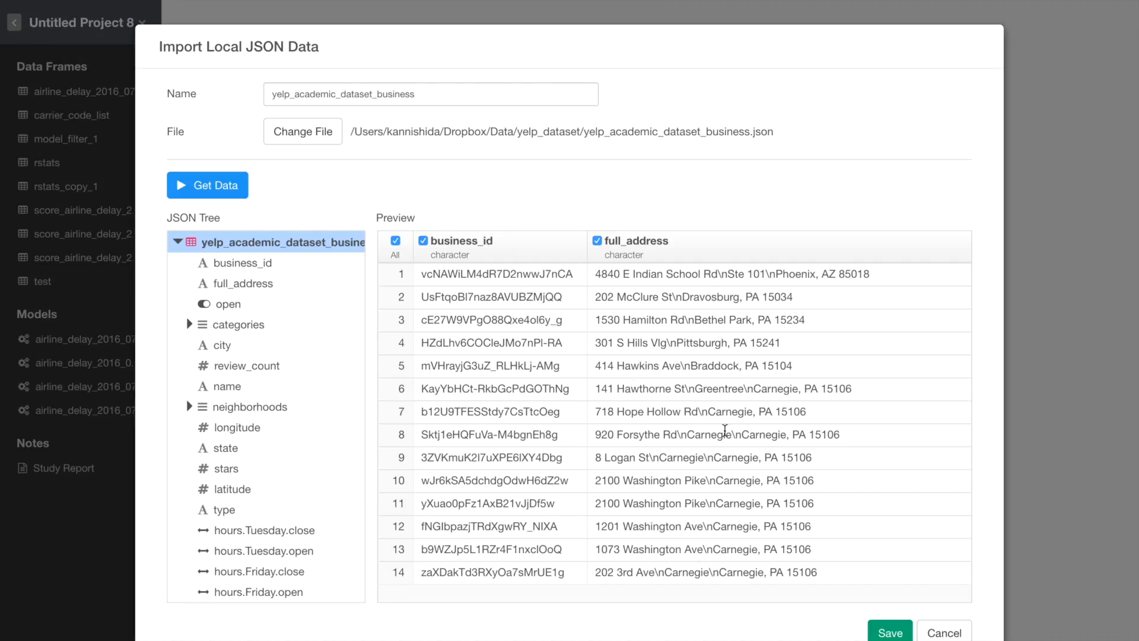
- Review the preview columns and save the JSON import with all columns included
scroll(732, 432, "right", 10)
scroll(732, 433, "left", 10)
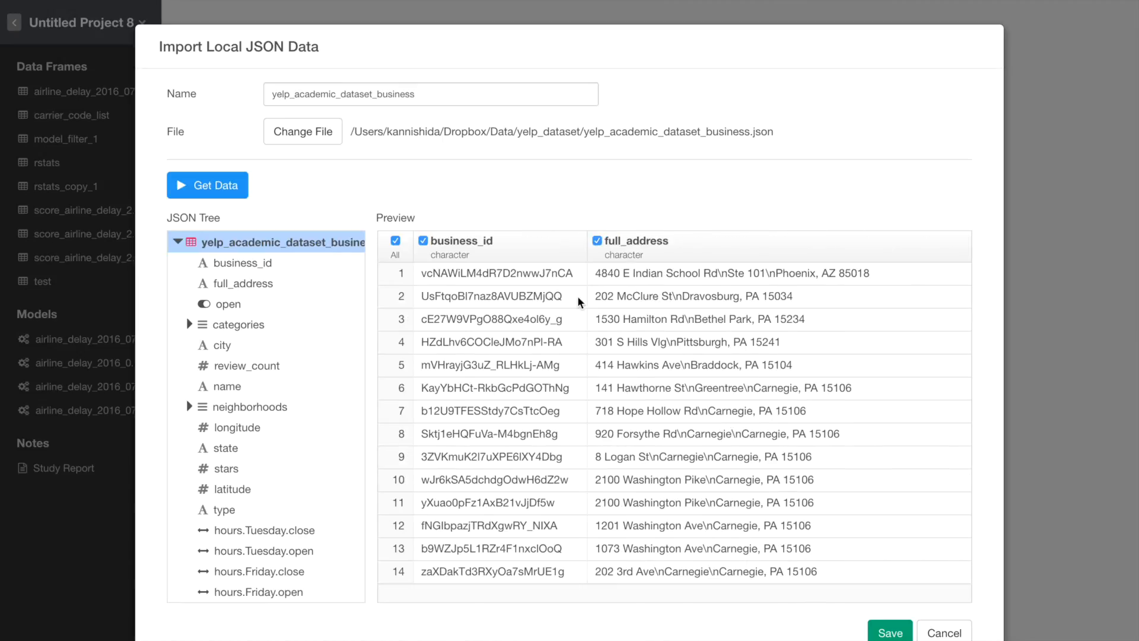
left_click(395, 241)
scroll(717, 333, "right", 3)
scroll(719, 333, "right", 5)
left_click(418, 240)
left_click(471, 240)
scroll(623, 361, "left", 8)
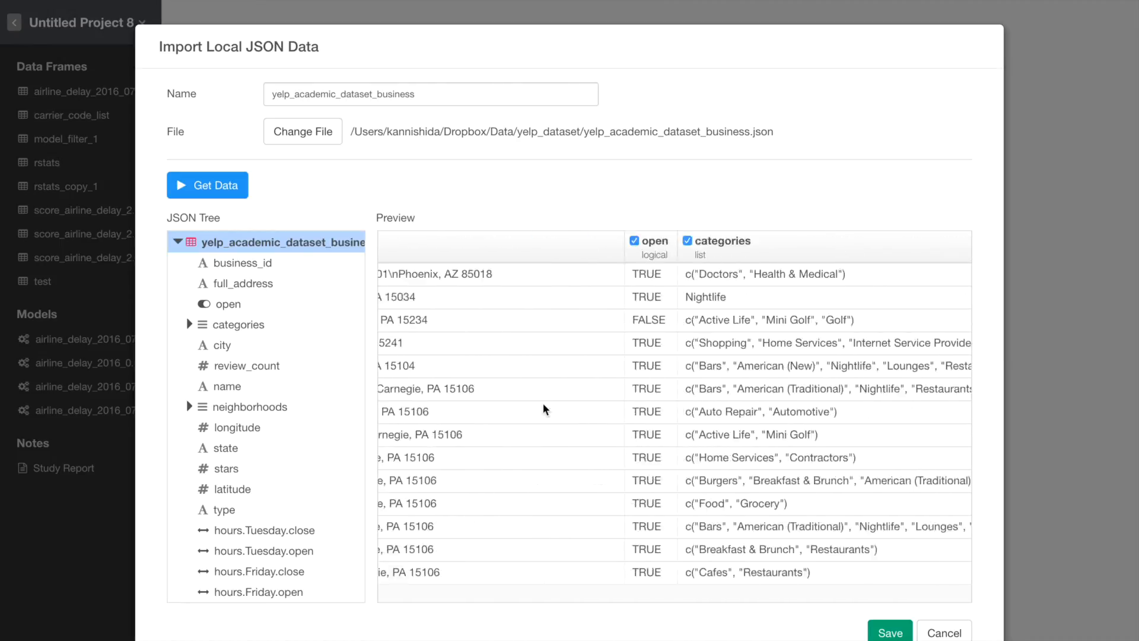
left_click(395, 241)
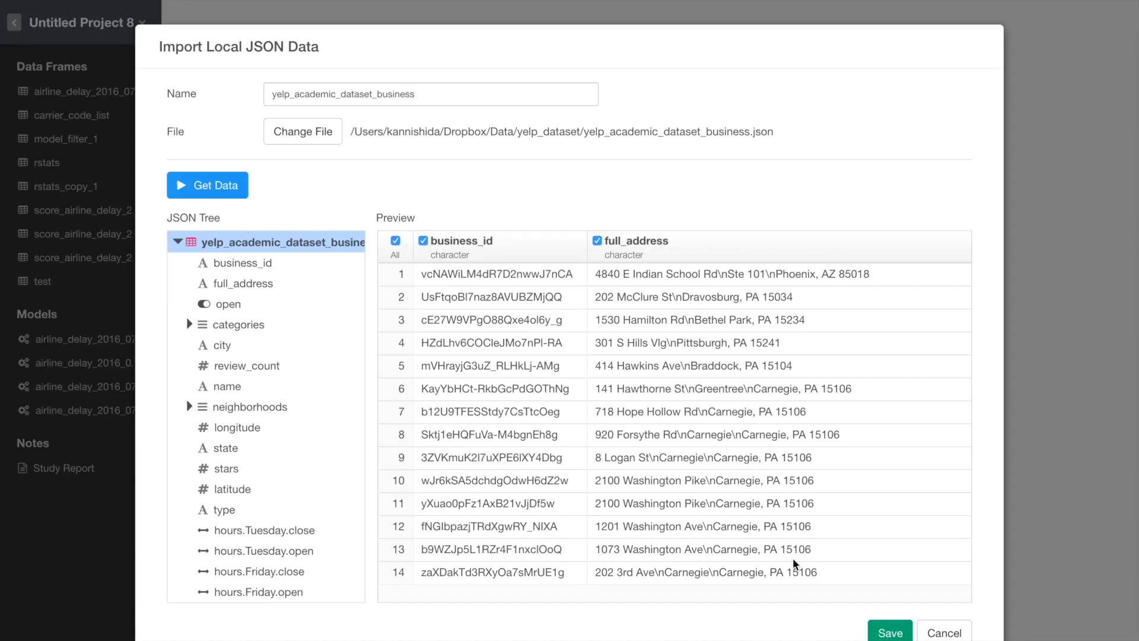
left_click(892, 633)
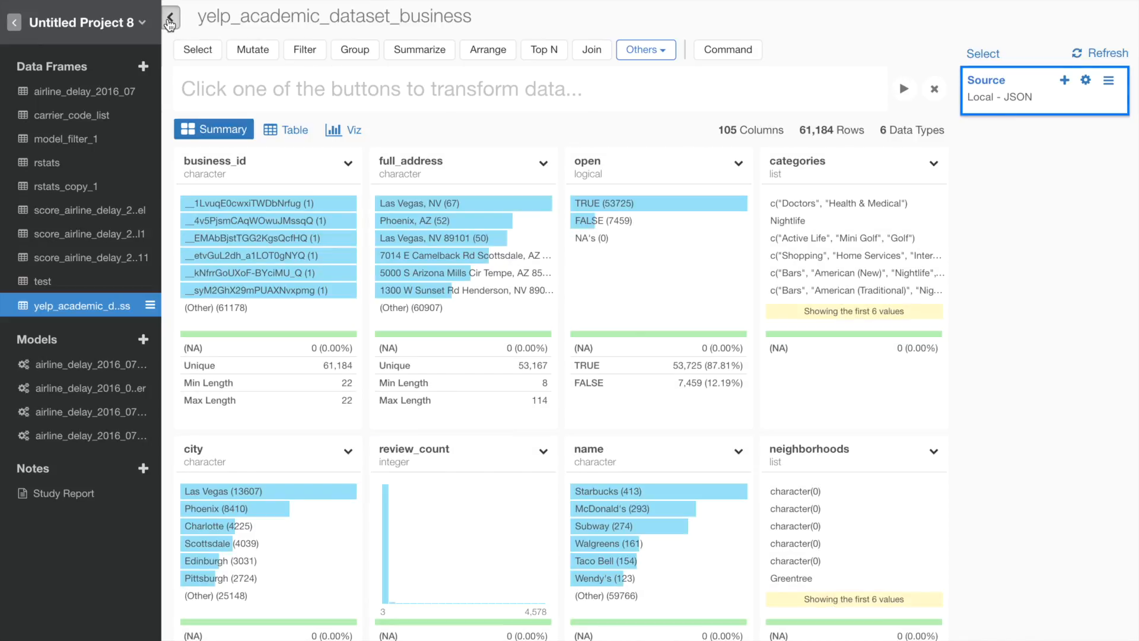
- Collapse the project sidebar and browse the column summaries of the new data frame
left_click(170, 24)
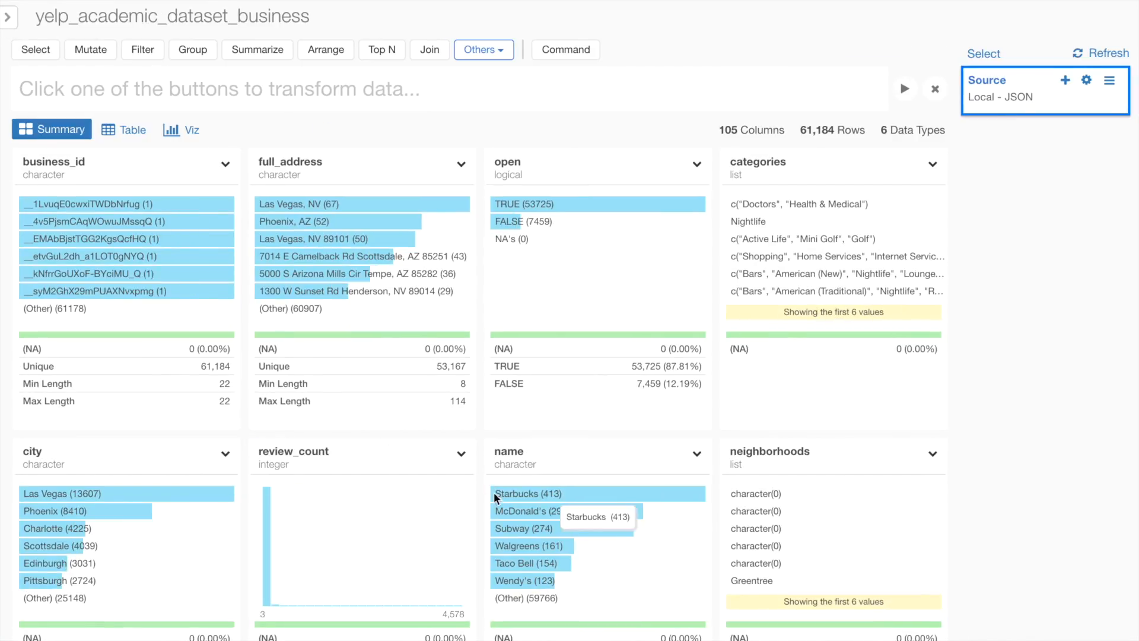
scroll(484, 527, "down", 3)
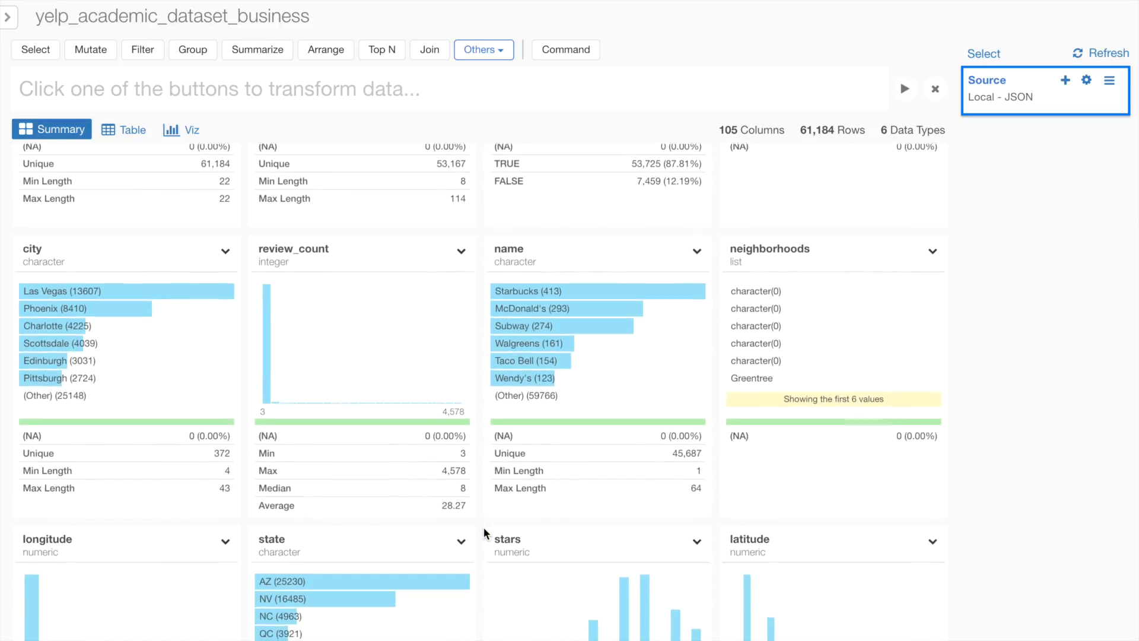
scroll(484, 532, "down", 10)
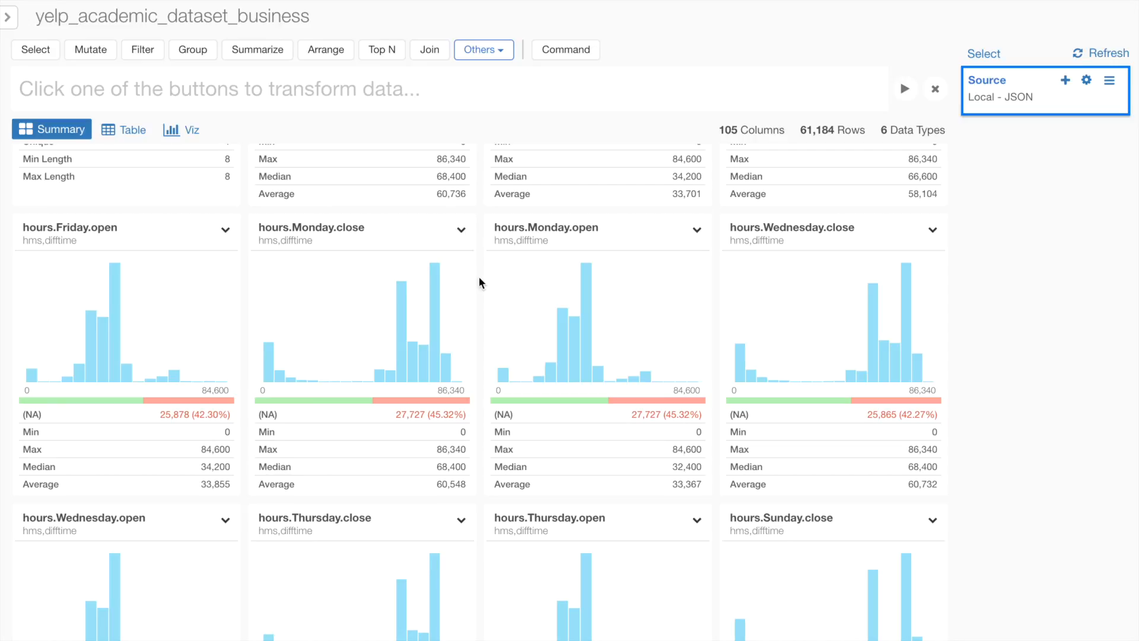
scroll(482, 283, "down", 4)
scroll(482, 282, "up", 4)
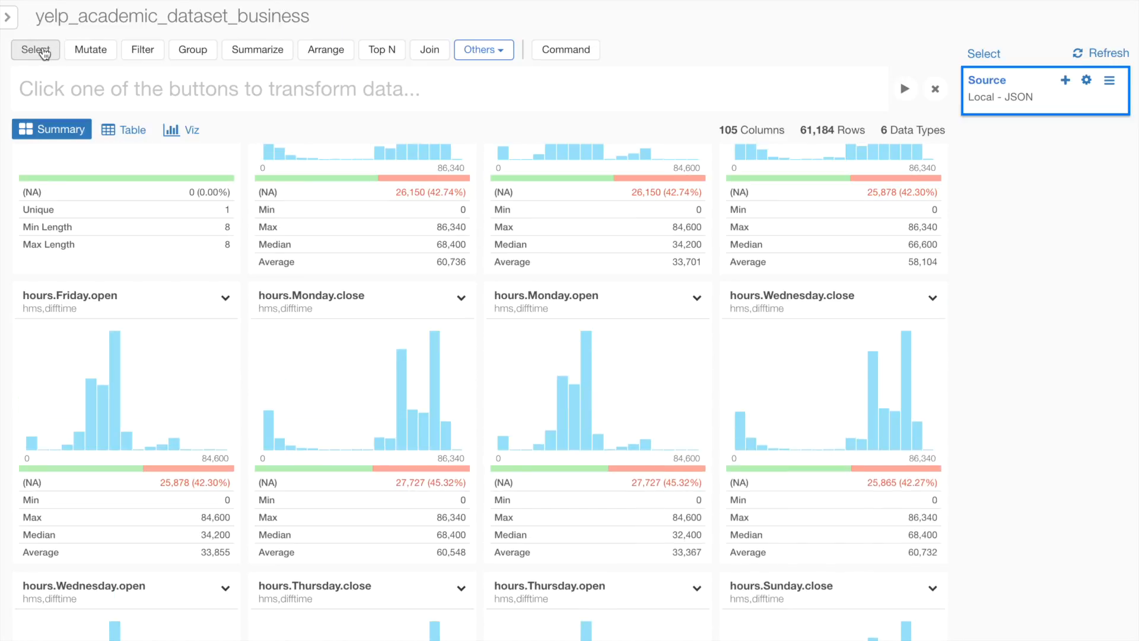
- Add a Select step that excludes columns starting with "hours" and run it
left_click(39, 51)
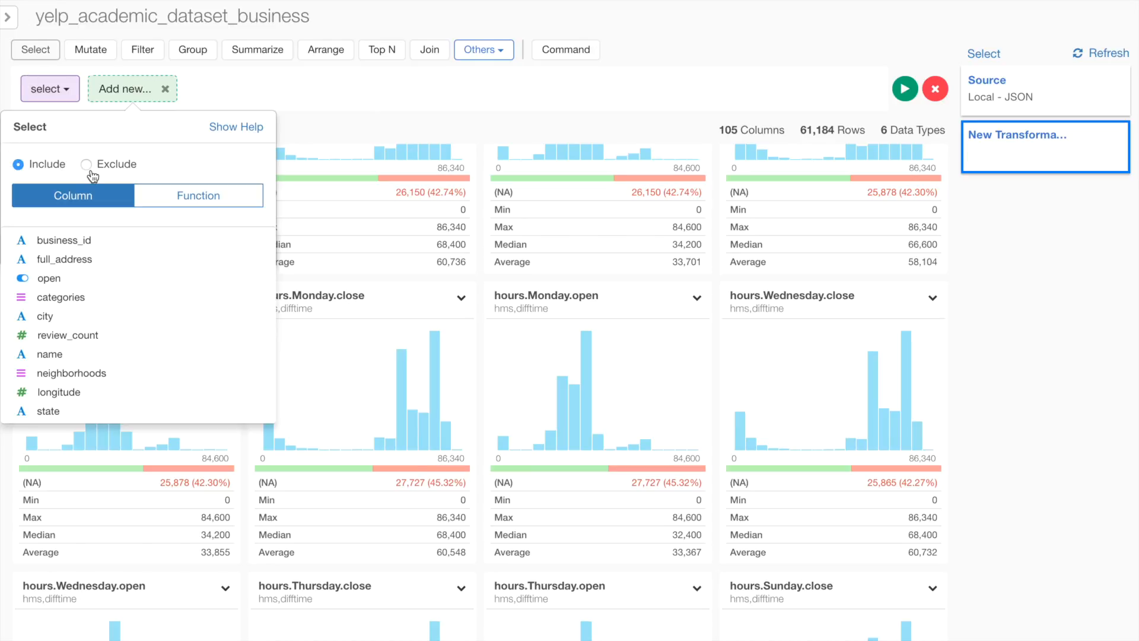
left_click(89, 168)
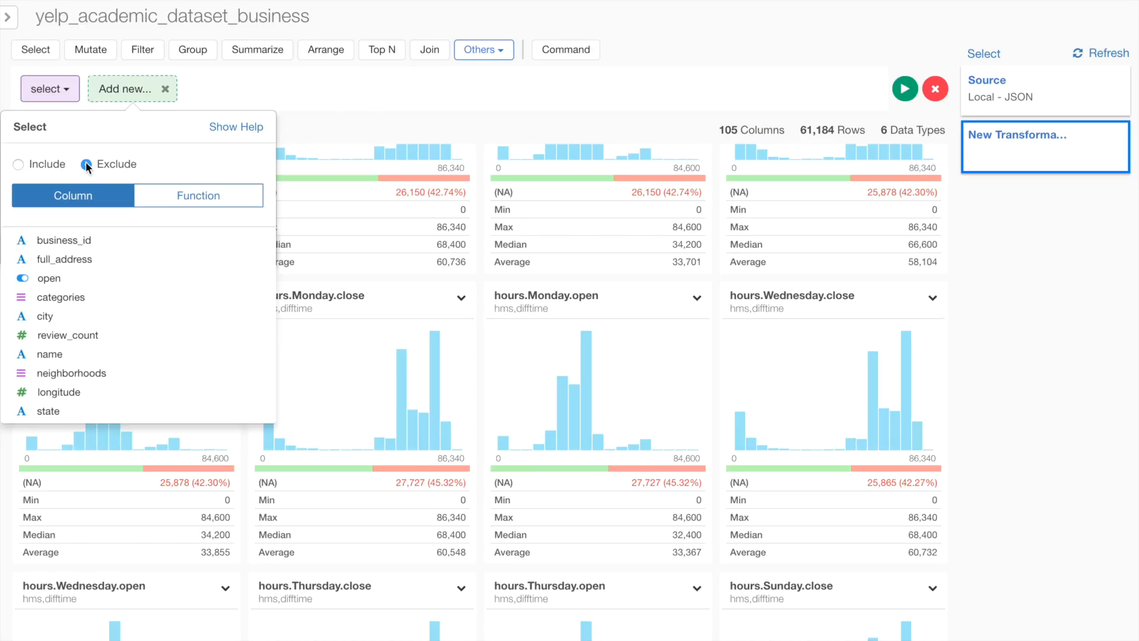
left_click(202, 204)
left_click(151, 243)
left_click(156, 265)
left_click(118, 309)
type("hours")
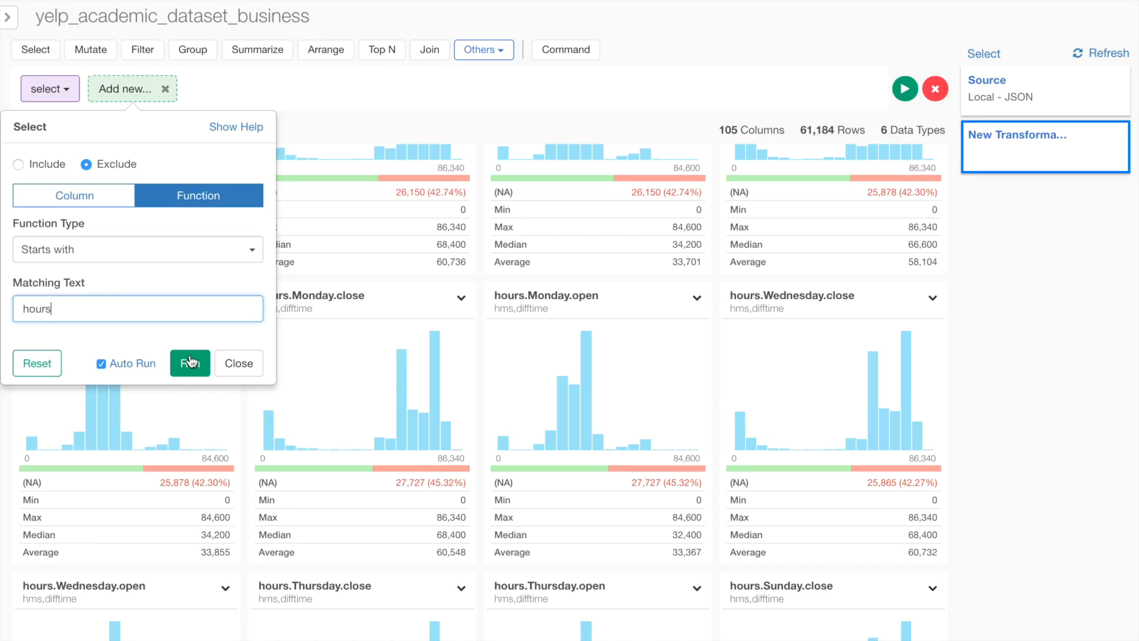
left_click(190, 361)
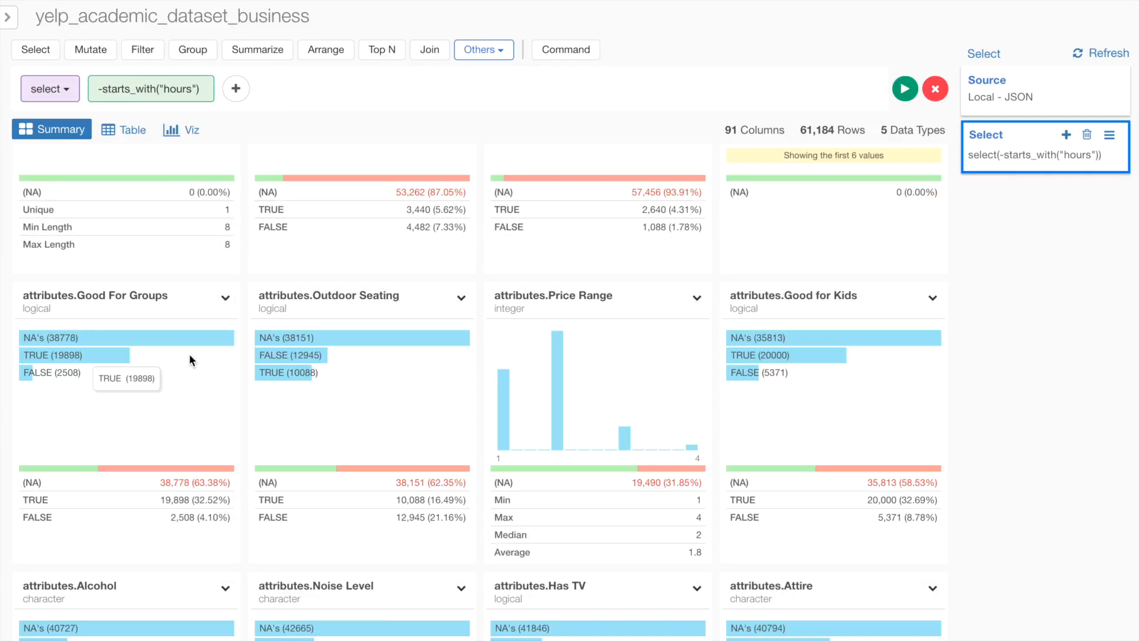
- Add another exclusion for columns starting with "attribute" and run it
left_click(236, 89)
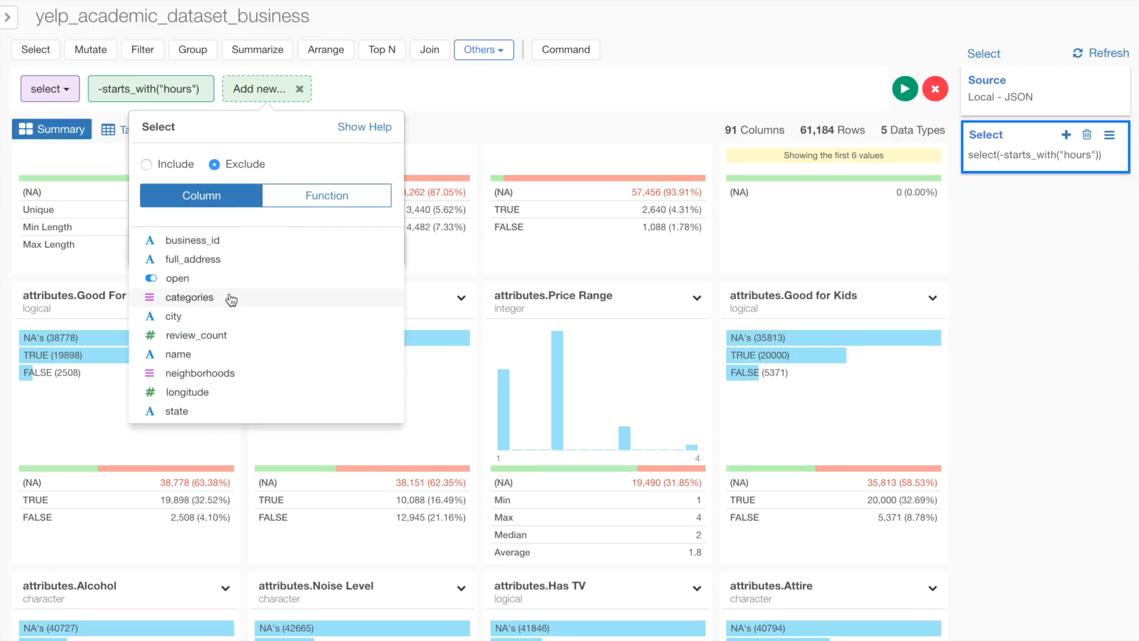
left_click(320, 202)
left_click(263, 246)
left_click(275, 263)
left_click(286, 310)
type("attribute")
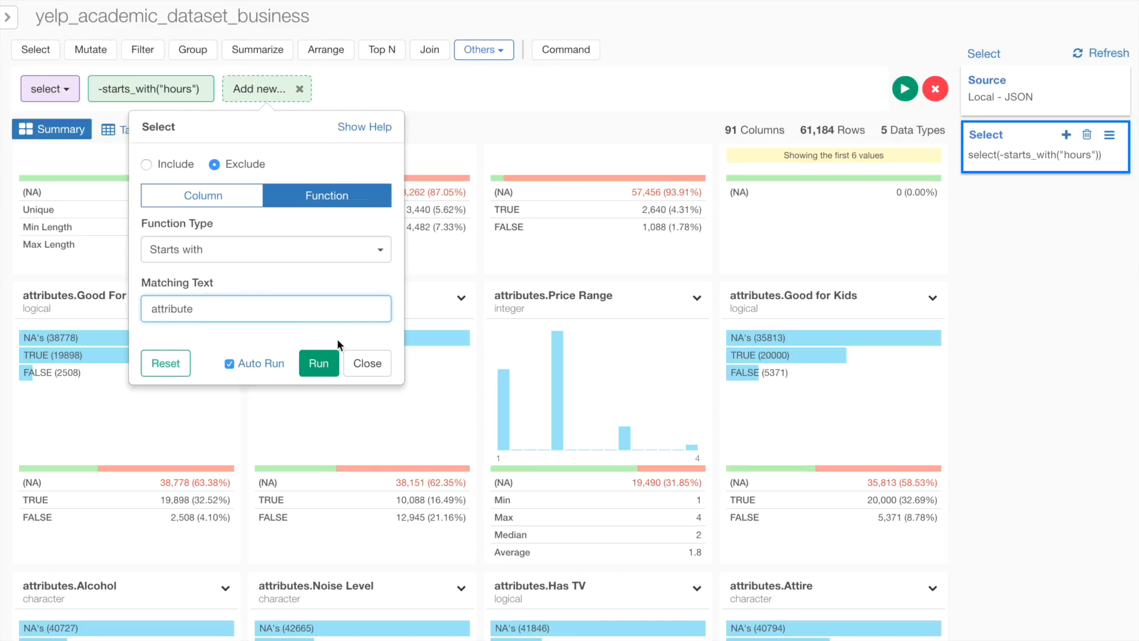
left_click(318, 363)
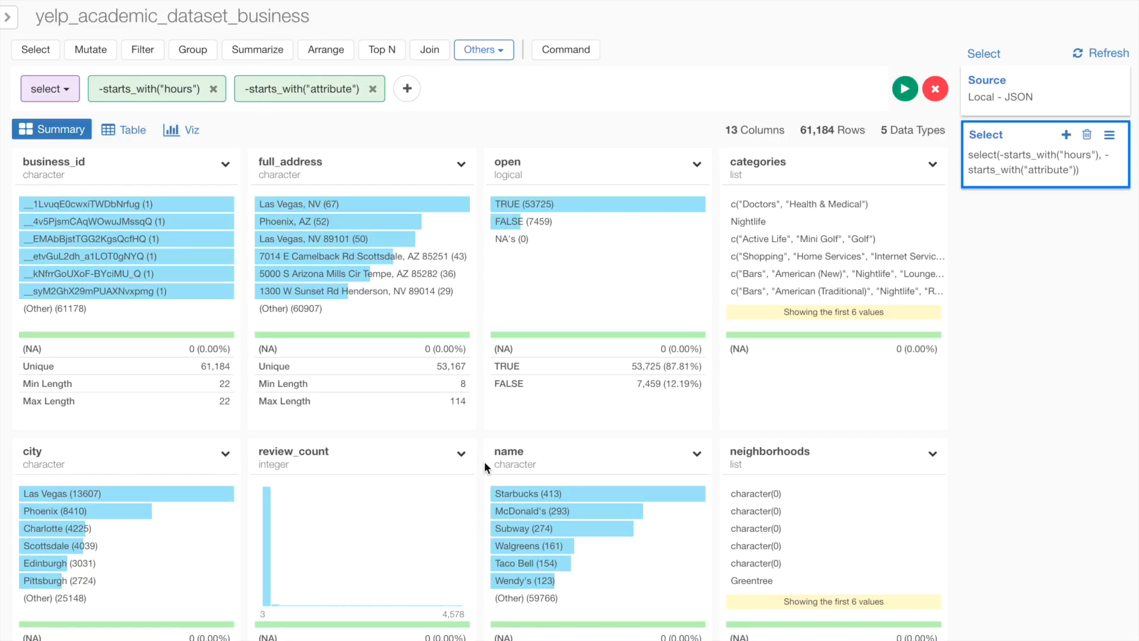
- Add an exclusion of the business_id column to the Select step
left_click(407, 88)
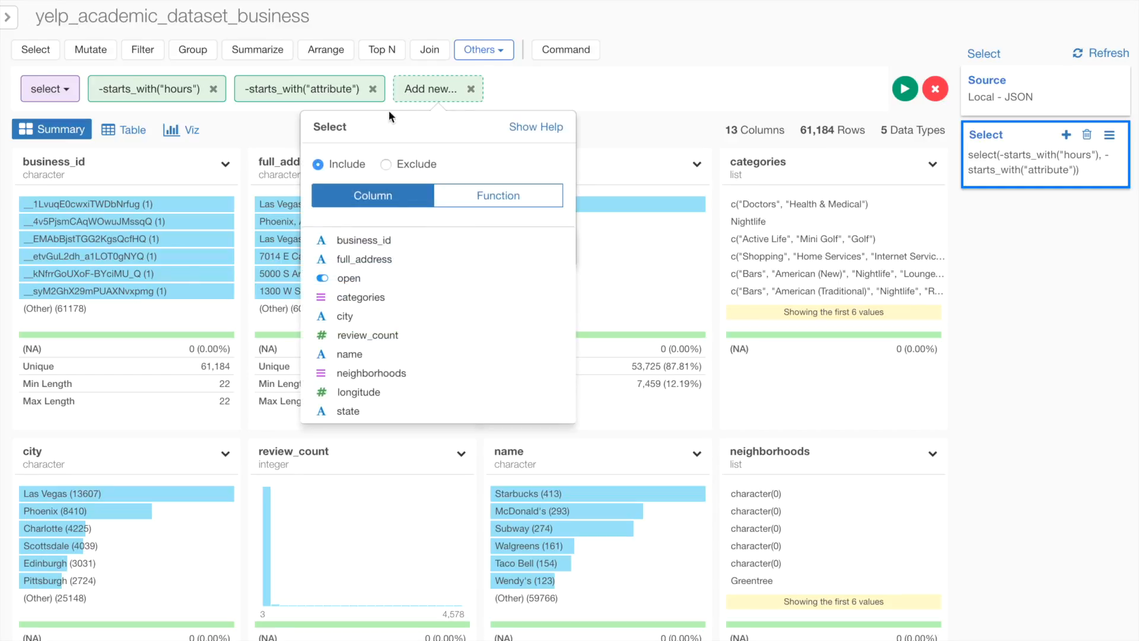
left_click(383, 164)
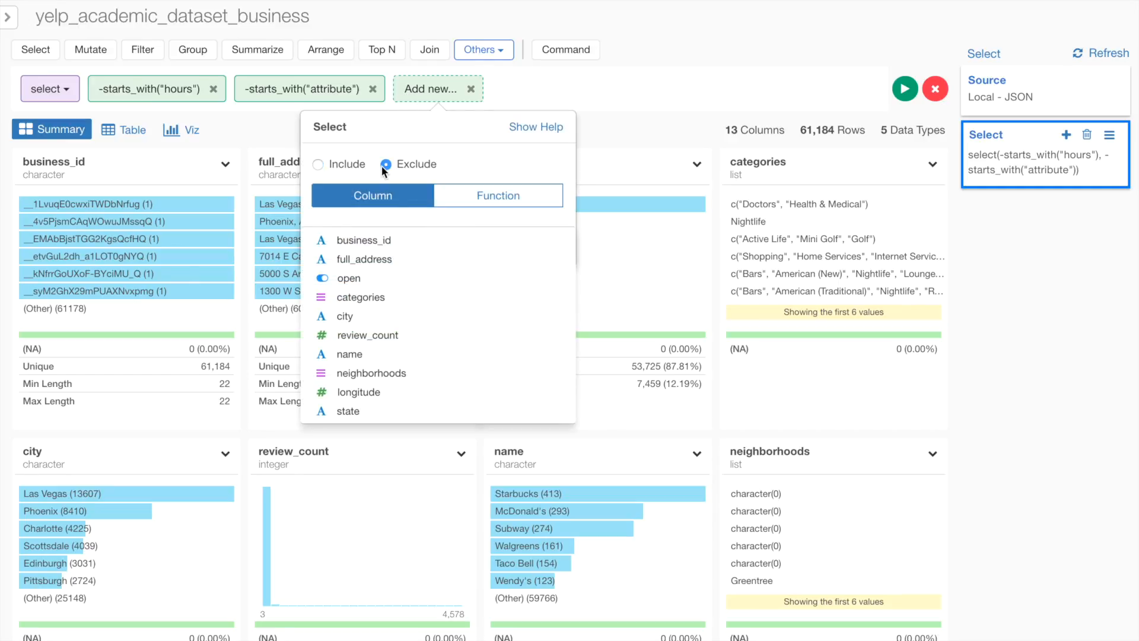
left_click(362, 239)
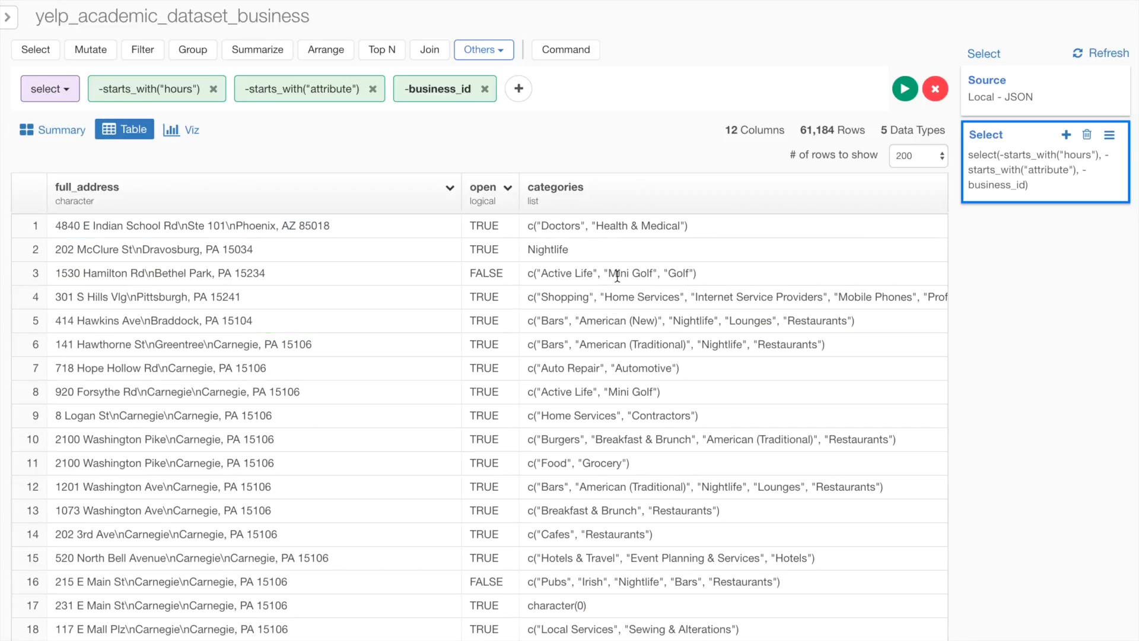
- Build a bar chart with state on the X axis, sorted descending by the Y1 axis
scroll(617, 276, "right", 3)
scroll(617, 276, "right", 3)
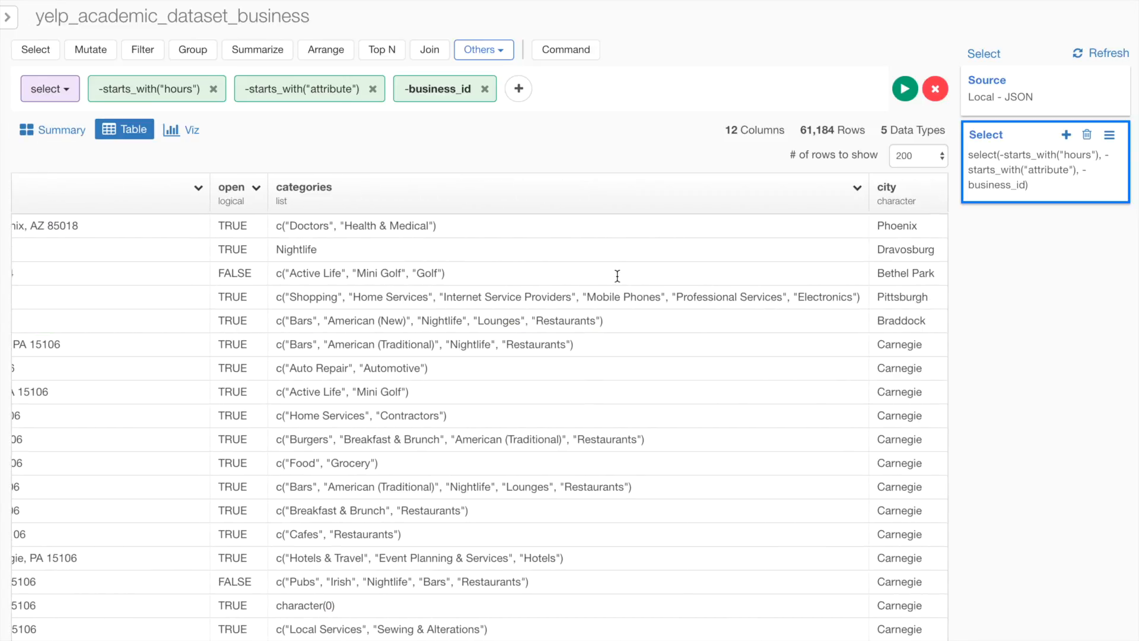
left_click(181, 130)
left_click(89, 216)
left_click(77, 275)
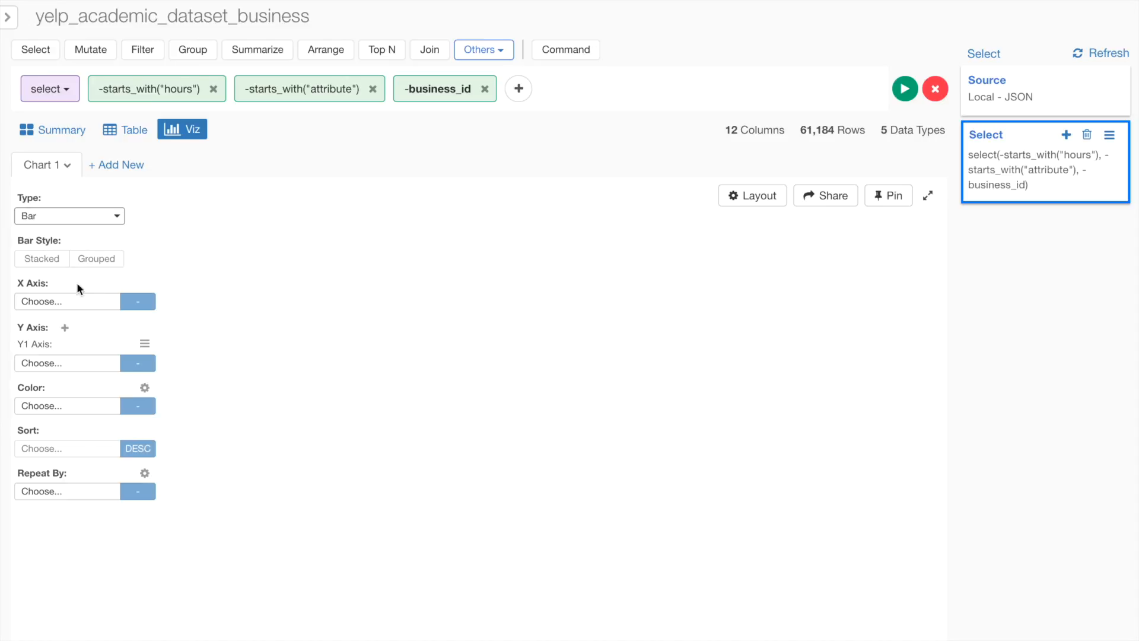
left_click(74, 302)
left_click(89, 488)
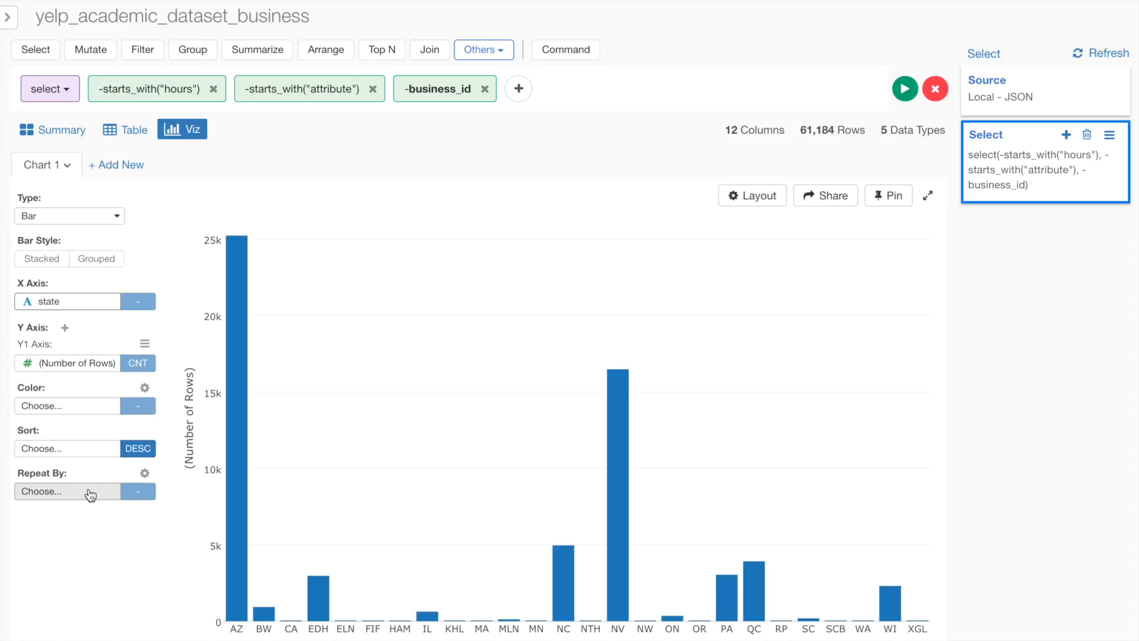
left_click(57, 448)
left_click(74, 424)
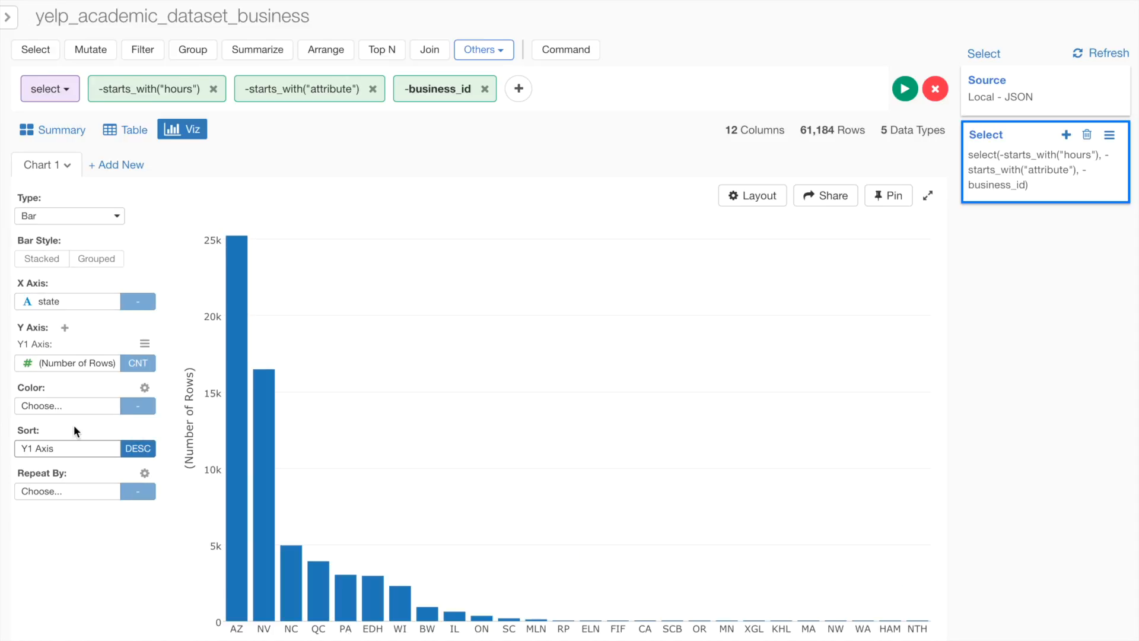
- Add a second chart of type Map - Long/Lat using longitude and latitude columns
left_click(115, 174)
left_click(74, 217)
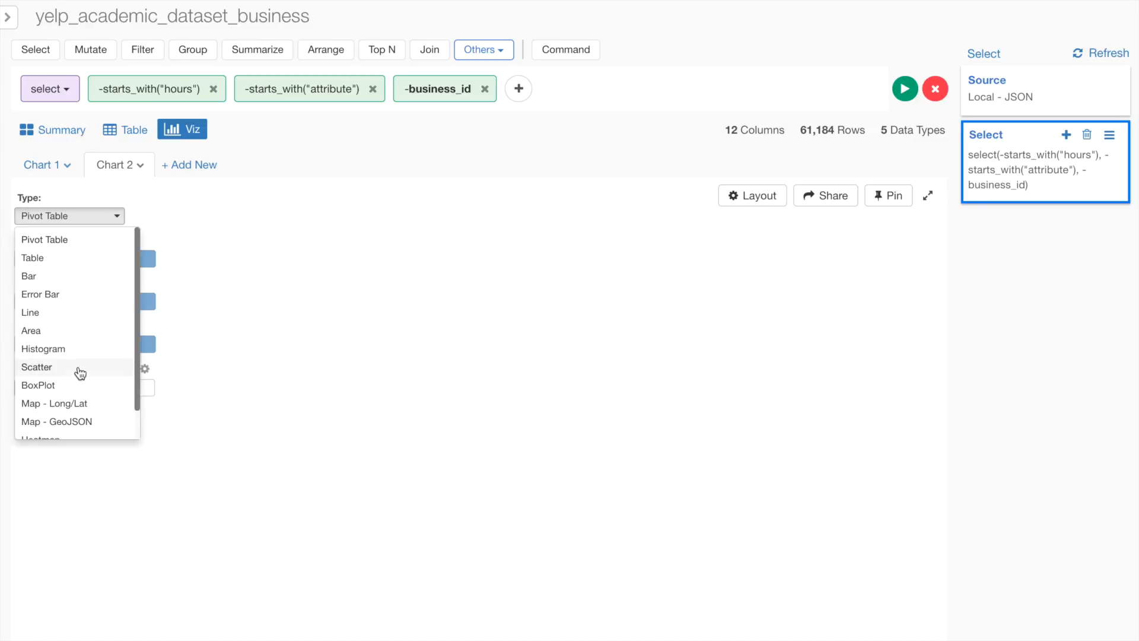
left_click(77, 403)
left_click(81, 265)
left_click(91, 426)
left_click(76, 303)
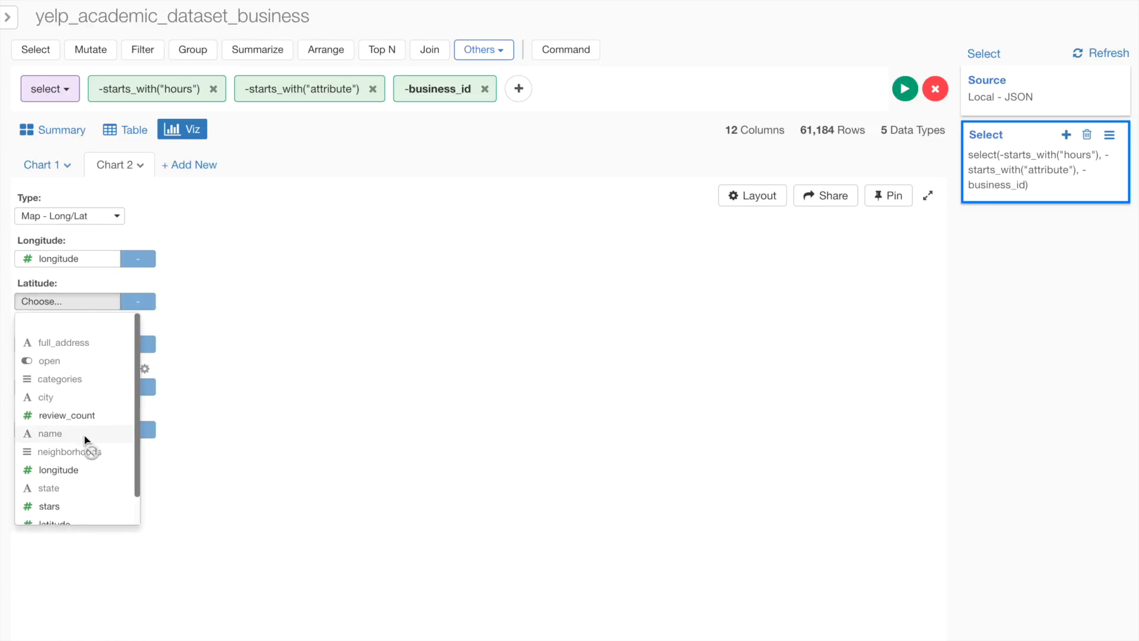
left_click(83, 493)
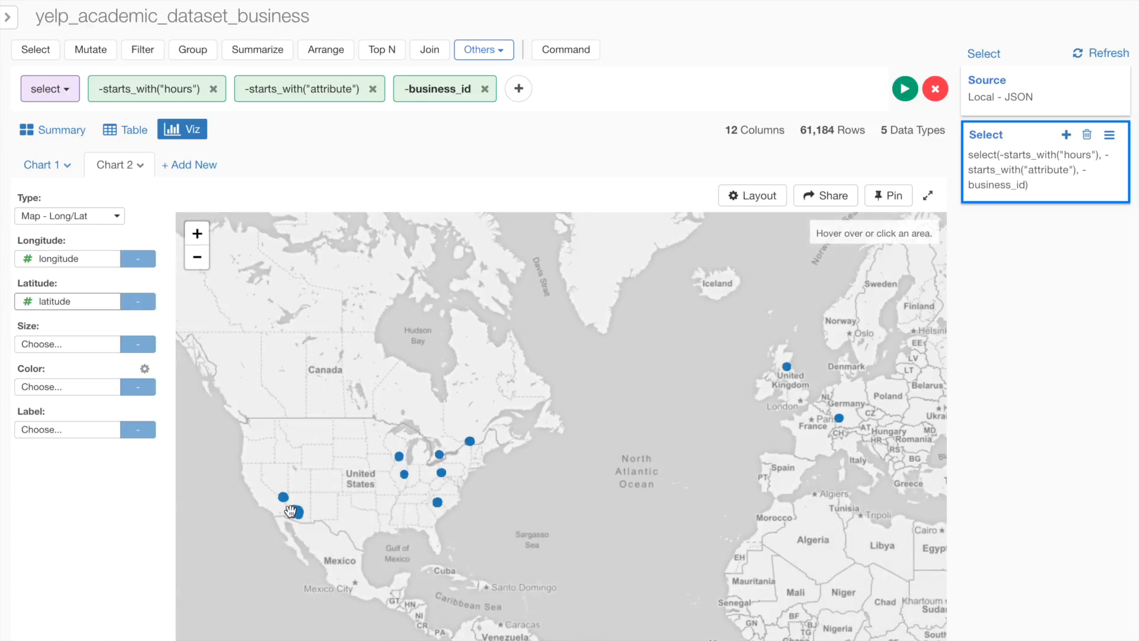
scroll(290, 510, "up", 3)
scroll(320, 514, "up", 5)
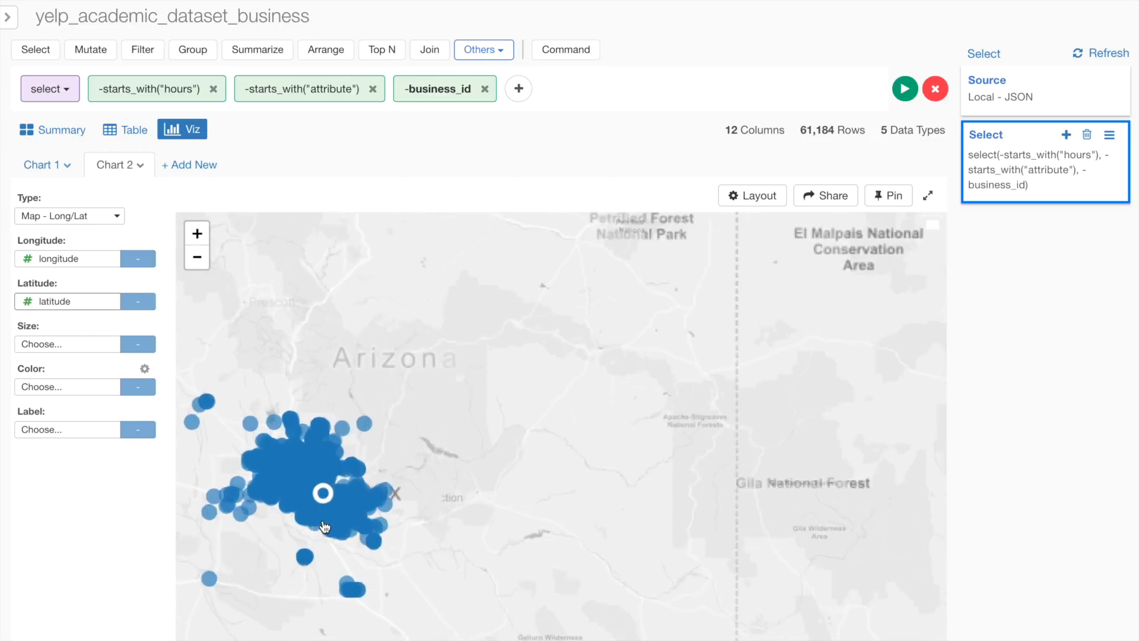
- Add a column counting the items in each row's neighborhoods list
left_click(131, 128)
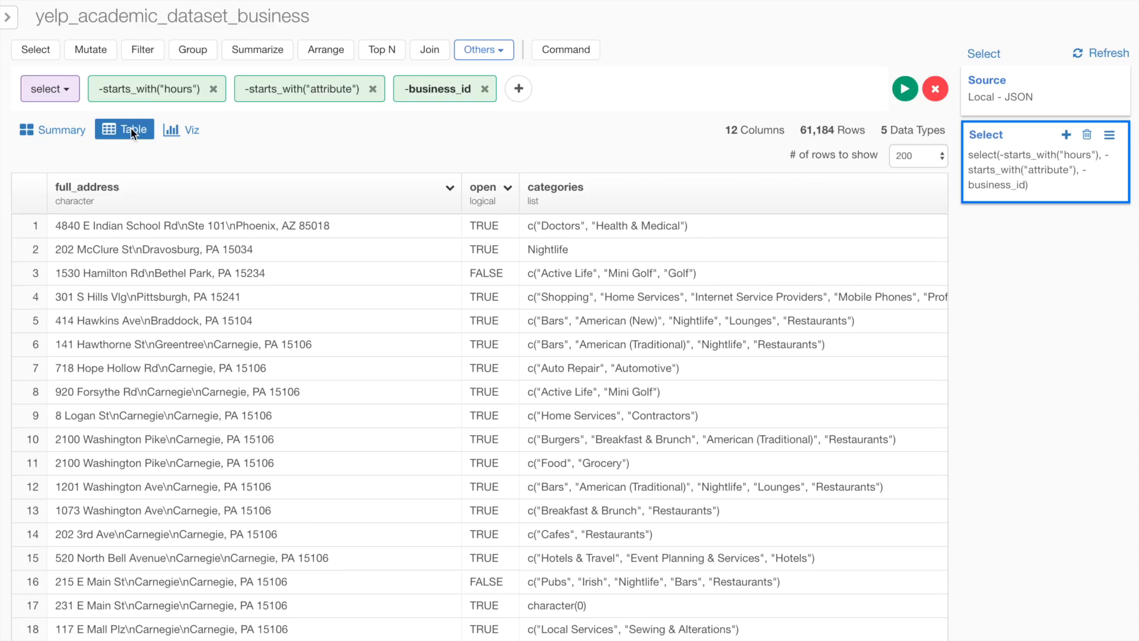
scroll(703, 254, "right", 10)
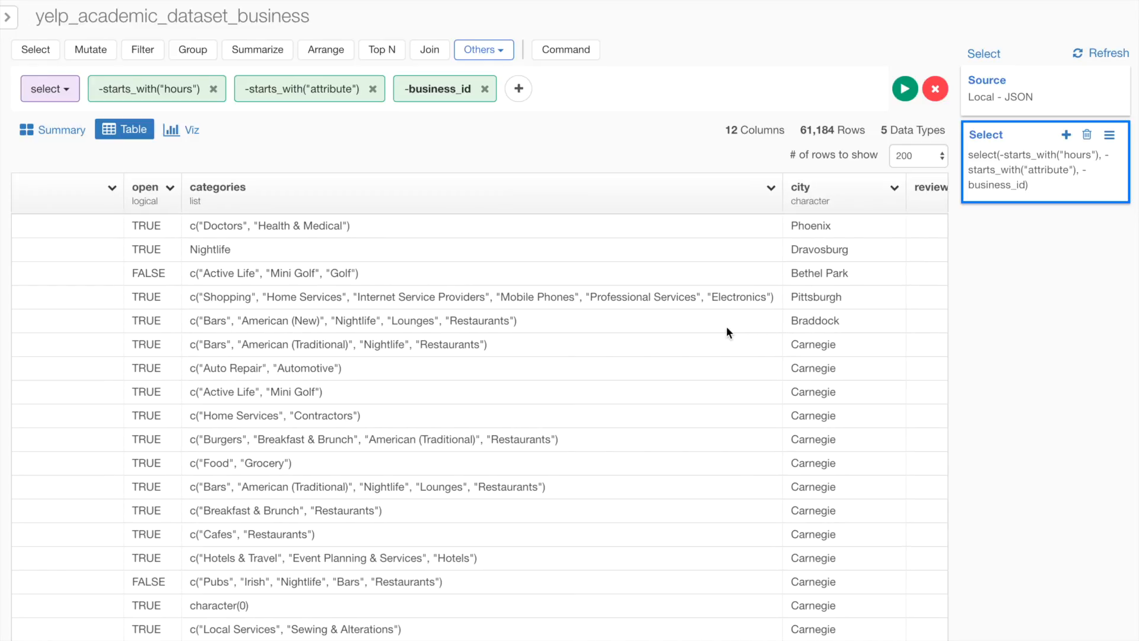
scroll(726, 326, "right", 10)
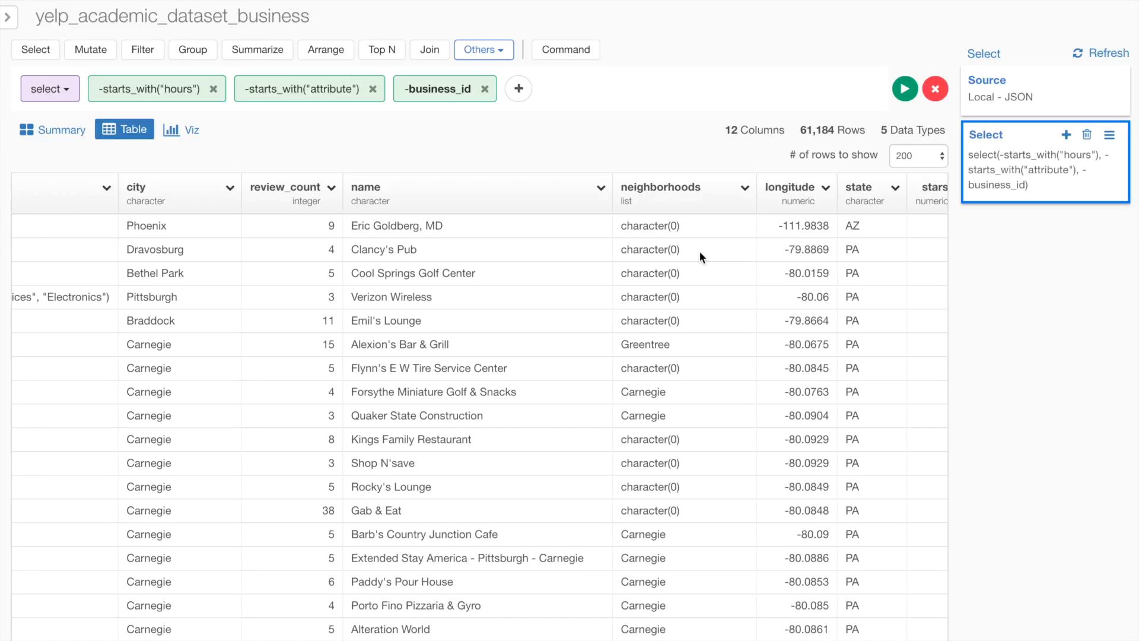
left_click(744, 191)
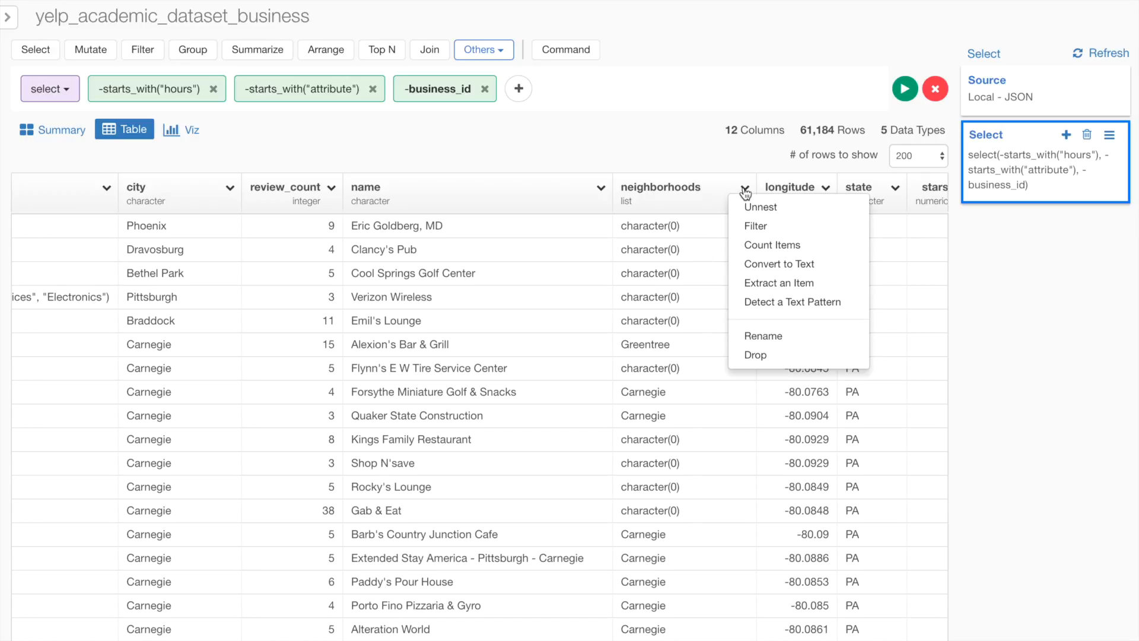
left_click(781, 248)
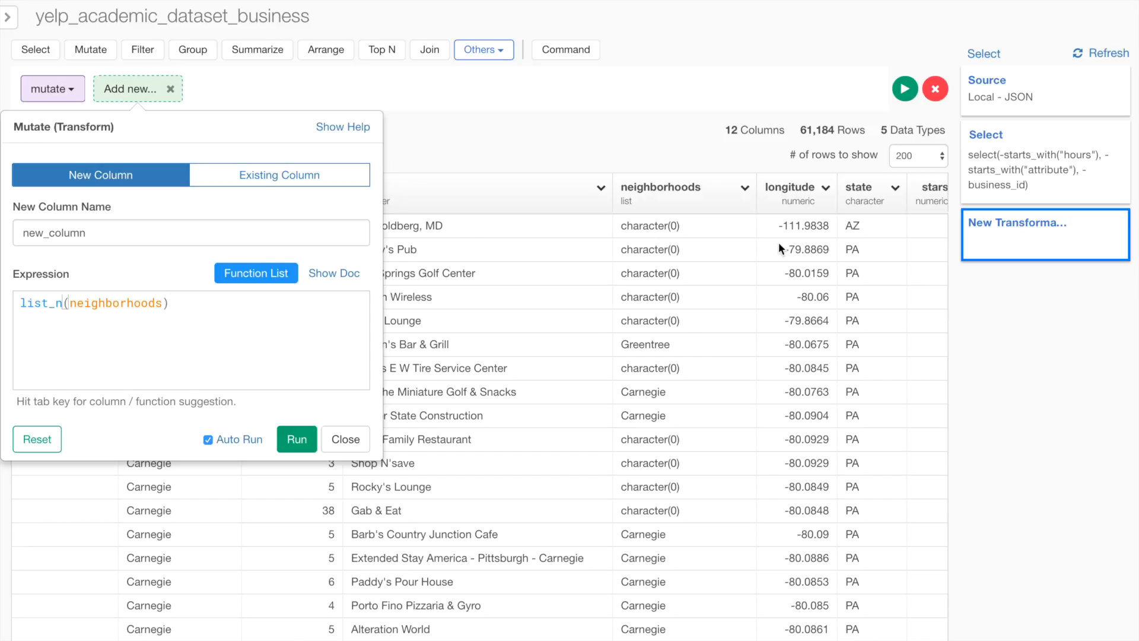
left_click(296, 439)
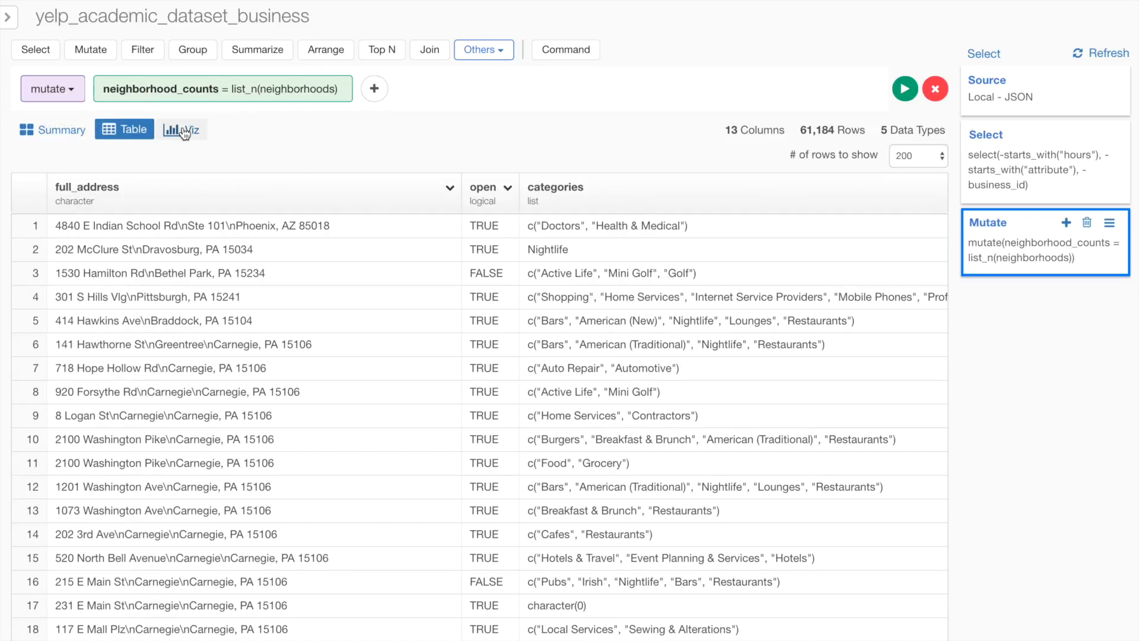
- Change Chart 2 to a pivot table with neighborhood_counts as the row
left_click(183, 129)
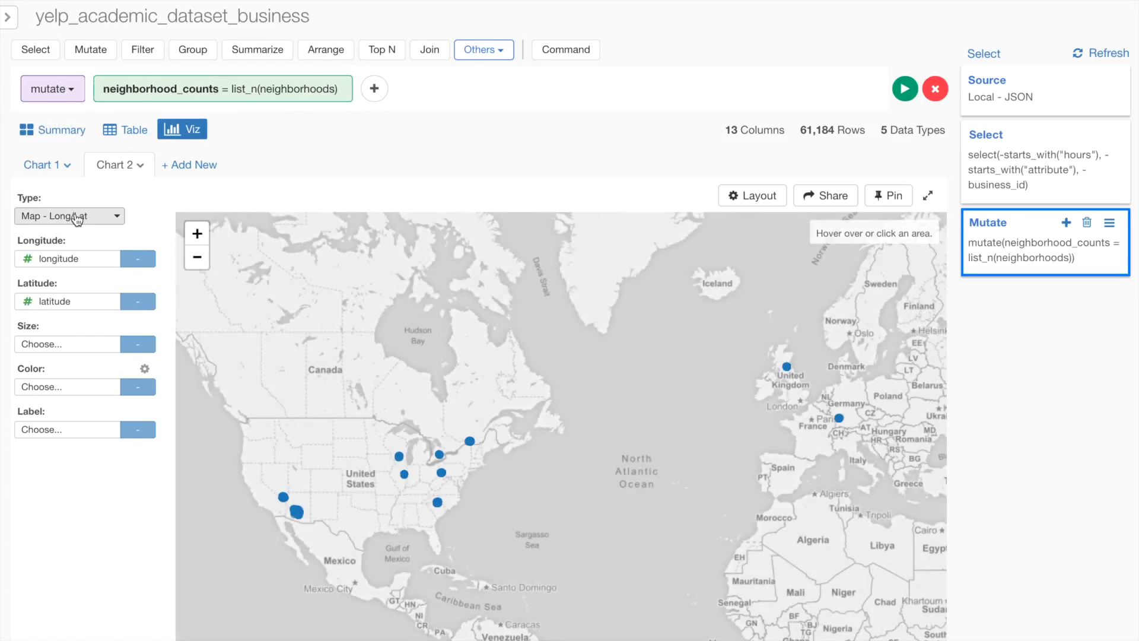
left_click(76, 217)
left_click(76, 241)
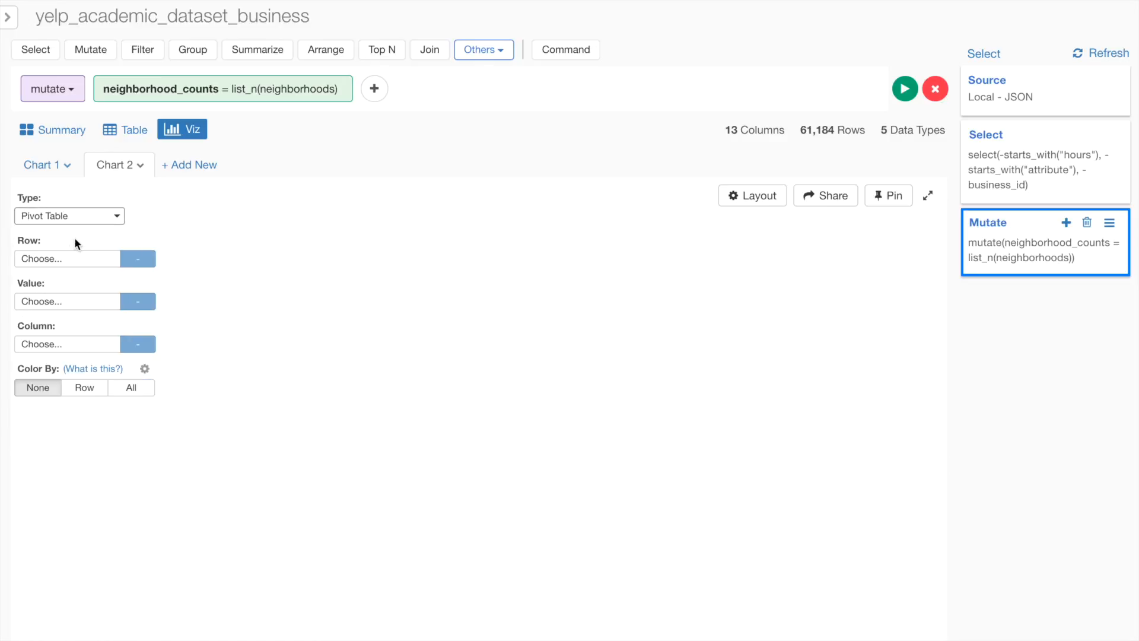
left_click(26, 261)
scroll(79, 387, "down", 1)
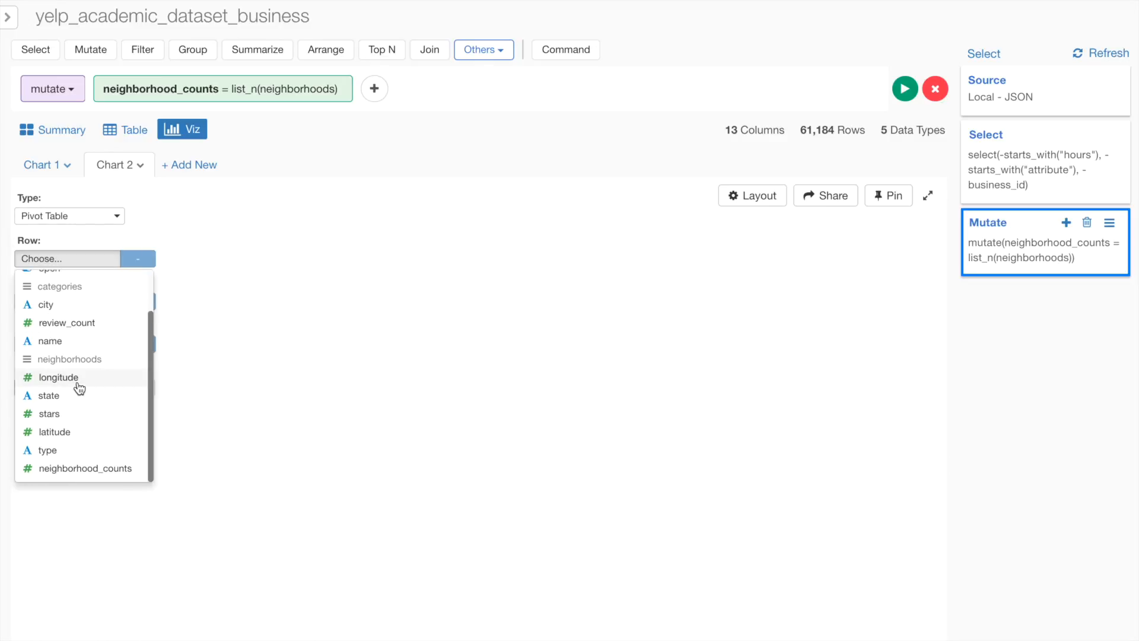
left_click(87, 469)
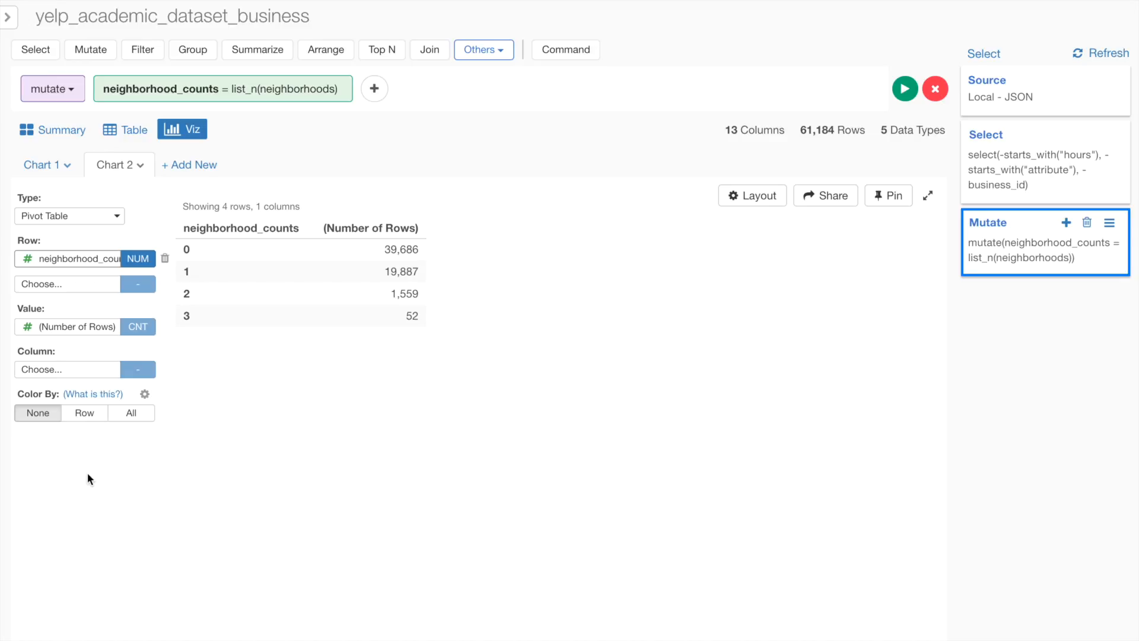
- Filter the data to rows where neighborhood_counts is equal to 3
left_click(126, 130)
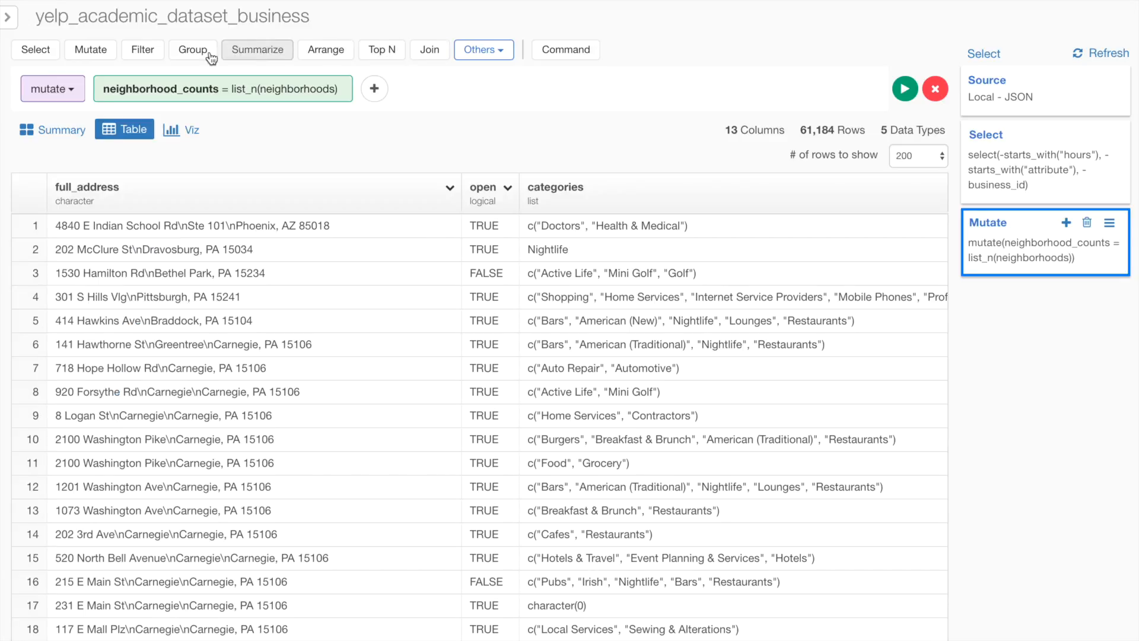
left_click(143, 49)
left_click(145, 243)
scroll(147, 356, "down", 3)
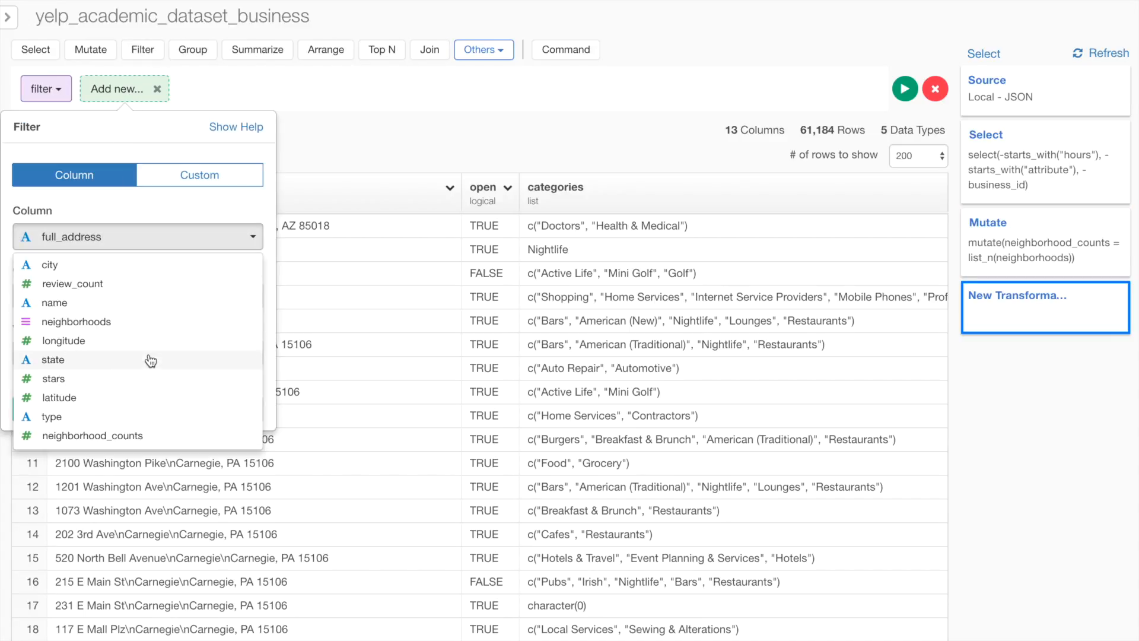
left_click(144, 443)
left_click(143, 356)
type("3")
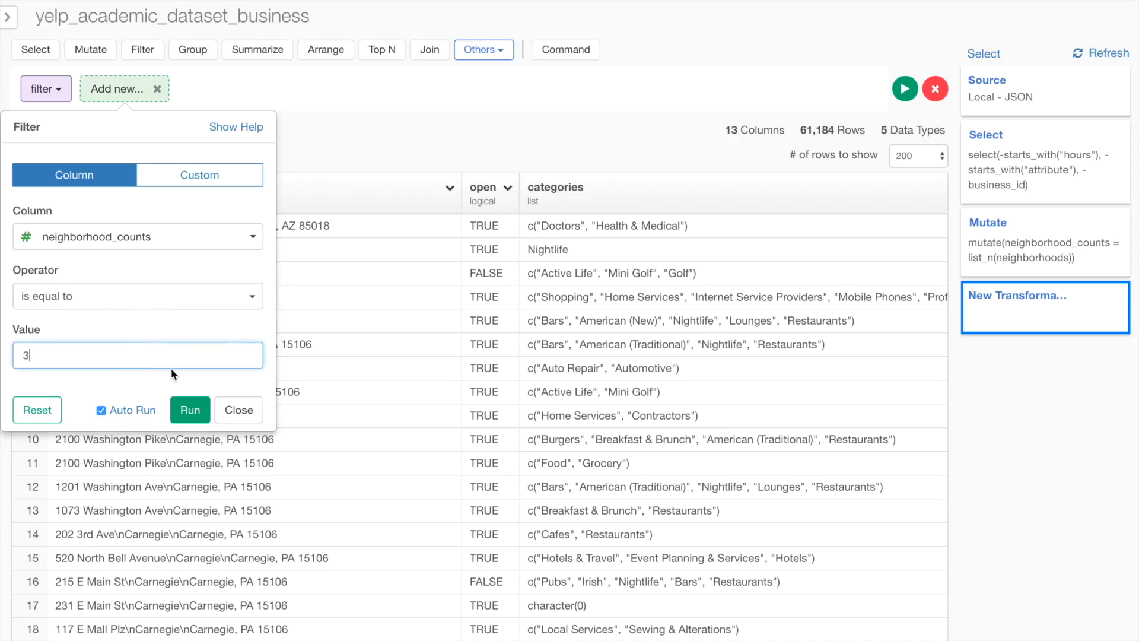
left_click(189, 411)
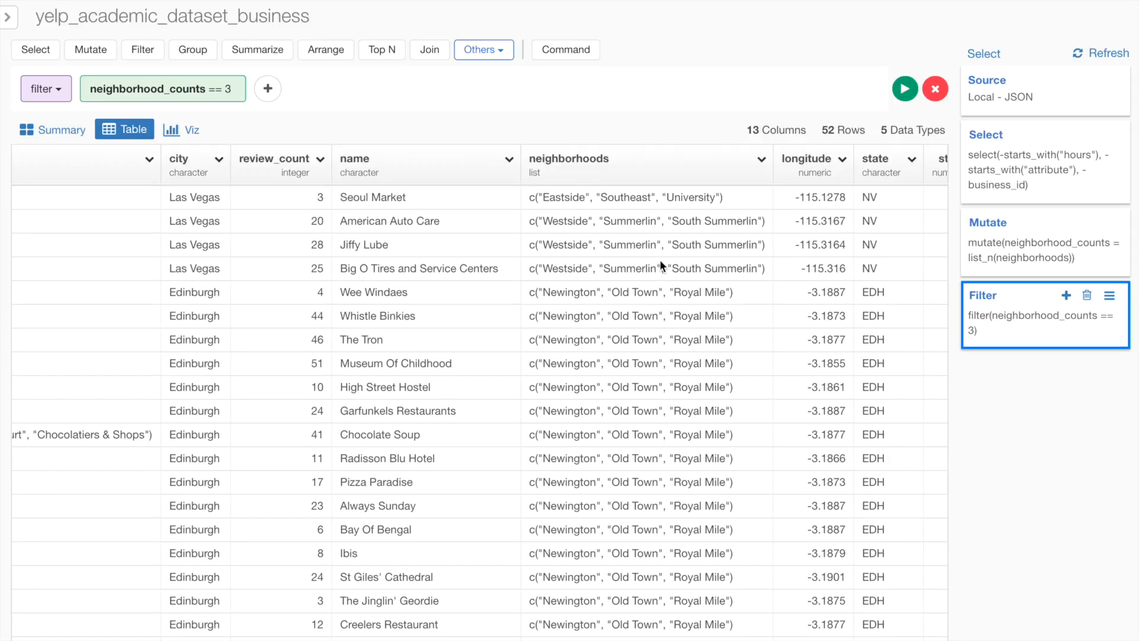
- Extract the first item of neighborhoods into a new column named neighborhood1
left_click(762, 159)
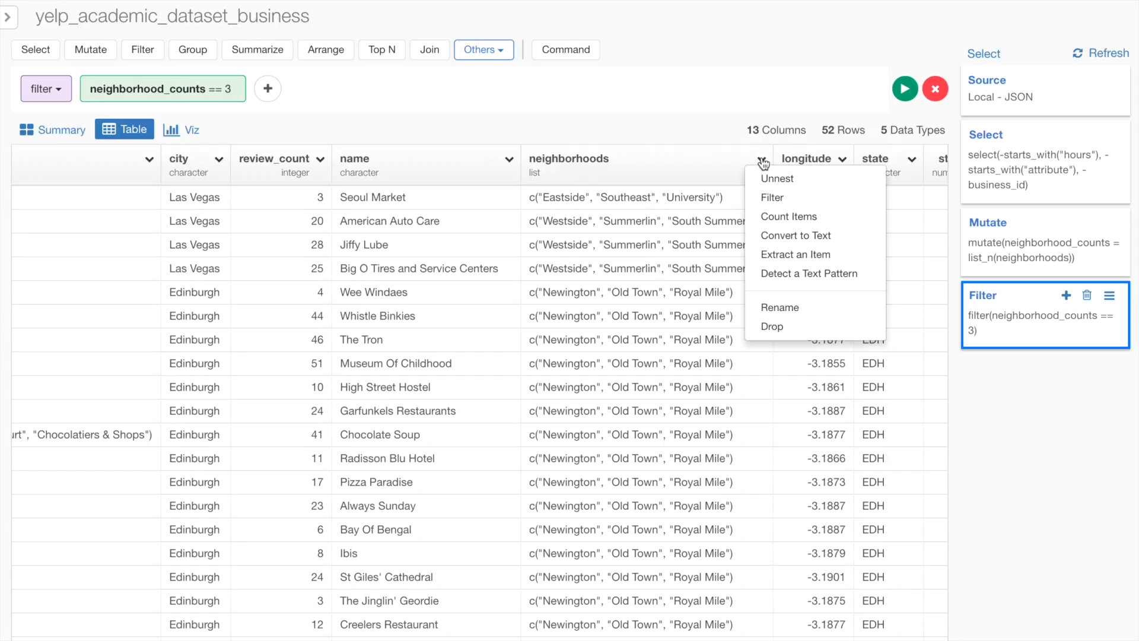
left_click(851, 259)
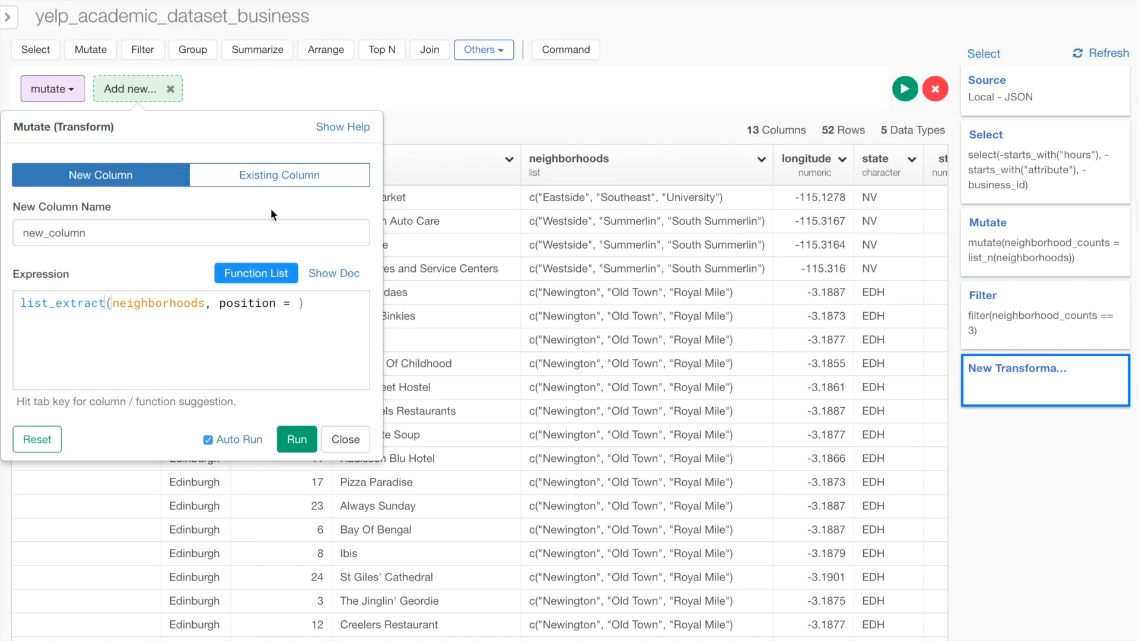
left_click(295, 303)
type("1")
left_click(308, 359)
double_click(54, 233)
type("neighb")
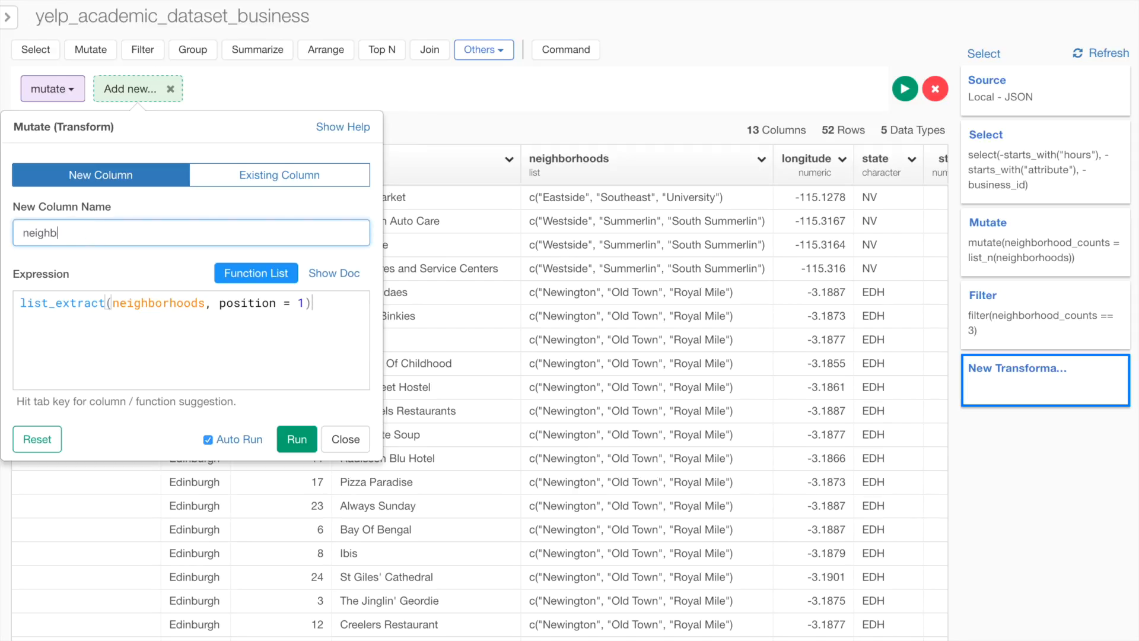
type("or")
left_click(296, 439)
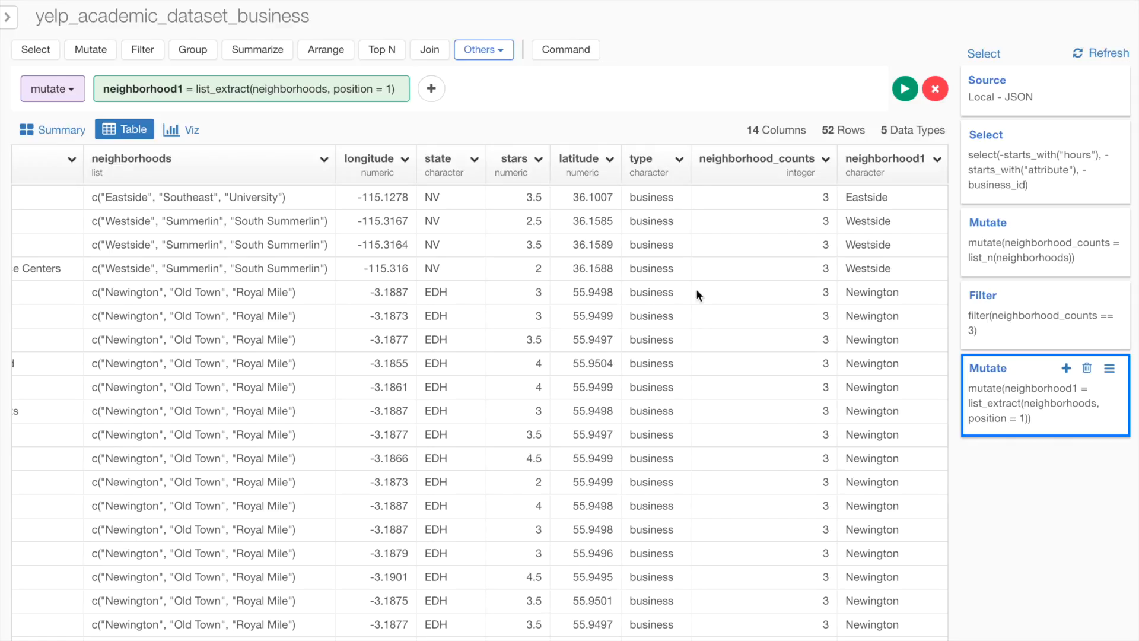
- Add a column detecting whether categories contains the text "Restaurants"
scroll(695, 288, "left", 10)
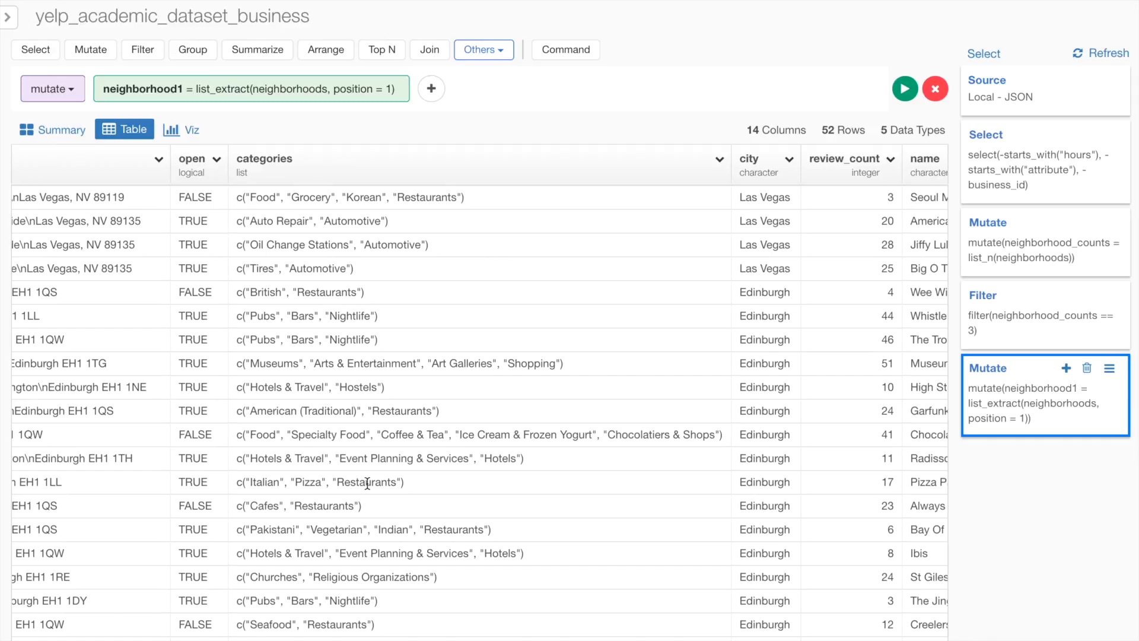
scroll(369, 320, "down", 1)
scroll(370, 319, "up", 1)
double_click(329, 291)
double_click(367, 483)
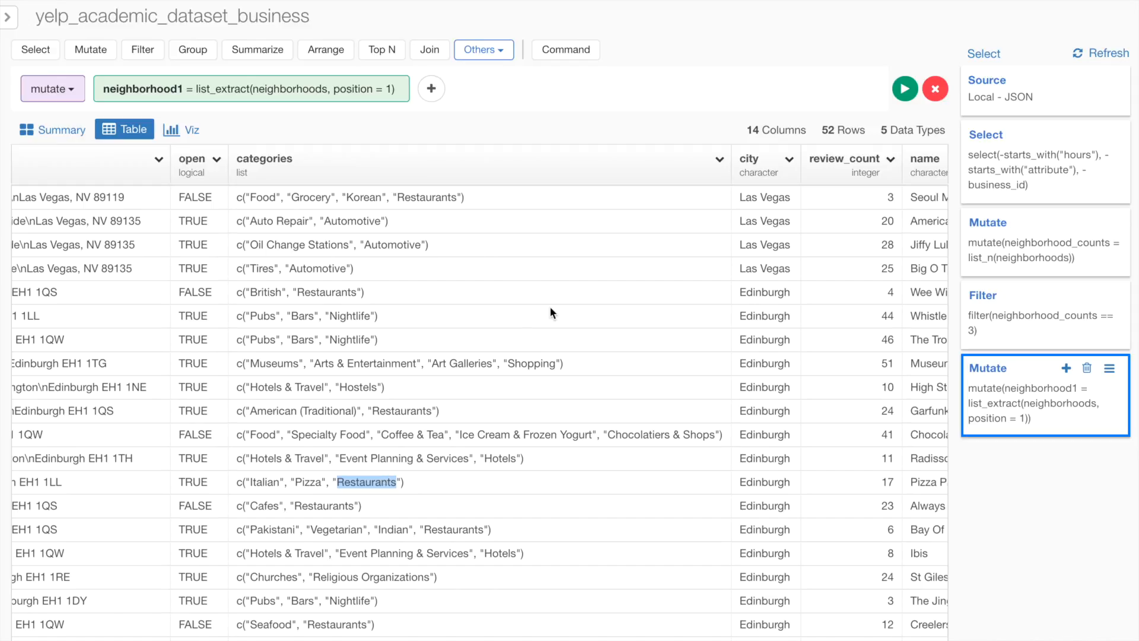
left_click(719, 160)
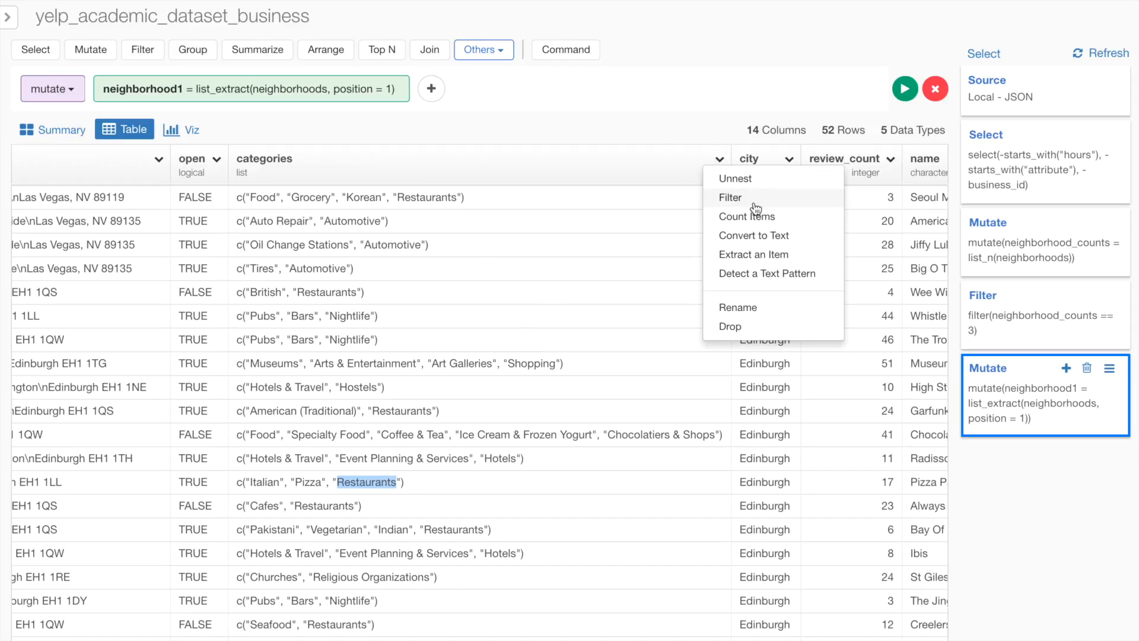
left_click(764, 276)
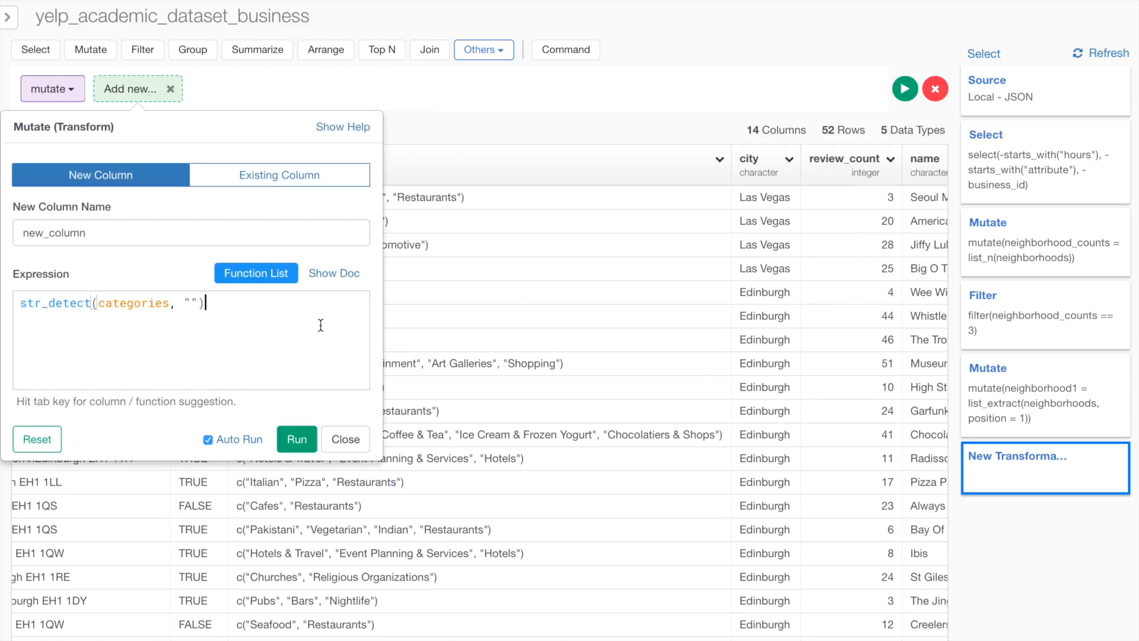
key("Left")
key("Left")
type("Re")
key("BackSpace")
key("BackSpace")
type("Restaurants")
left_click(298, 439)
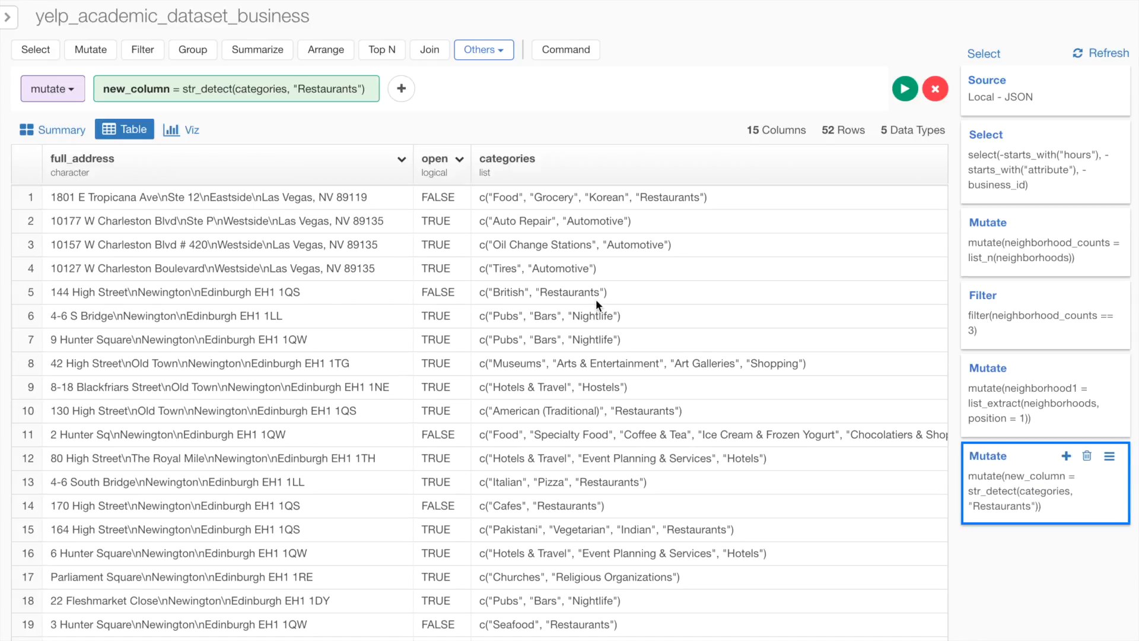
- Delete the Filter step that keeps rows with neighborhood_counts equal to 3
scroll(595, 299, "right", 10)
scroll(596, 305, "right", 2)
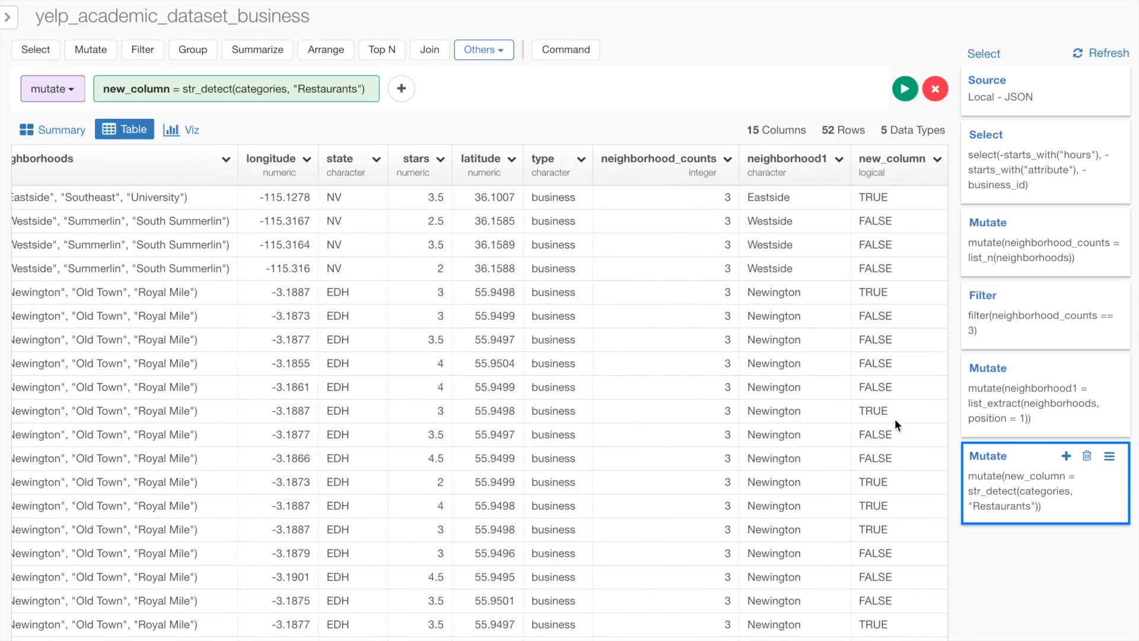
left_click(59, 129)
scroll(272, 470, "down", 10)
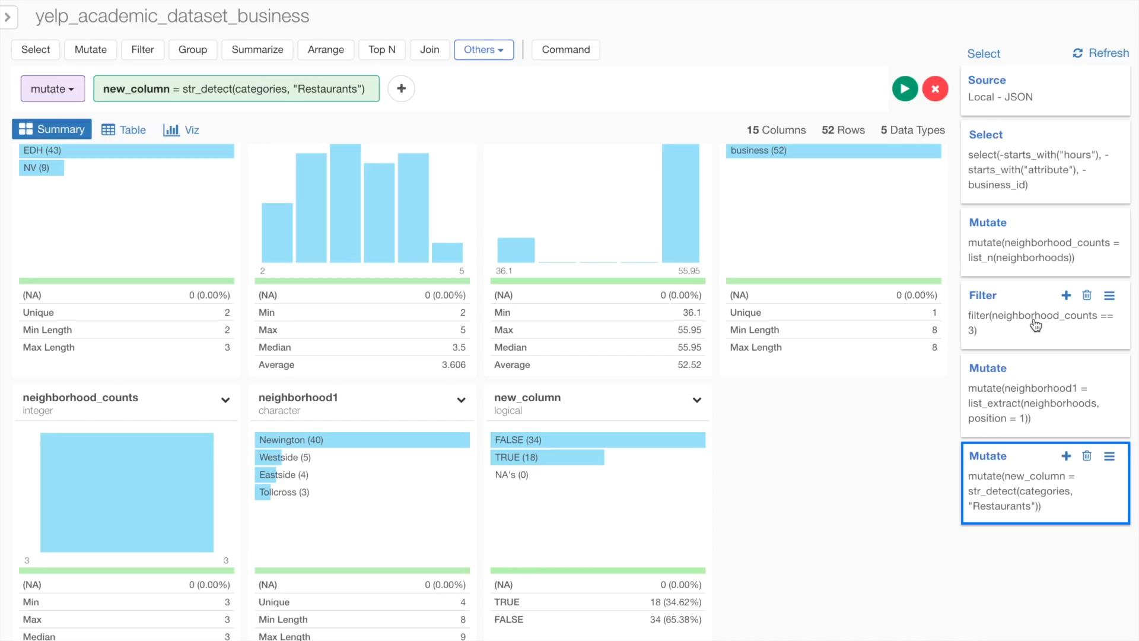
left_click(1088, 296)
left_click(1049, 370)
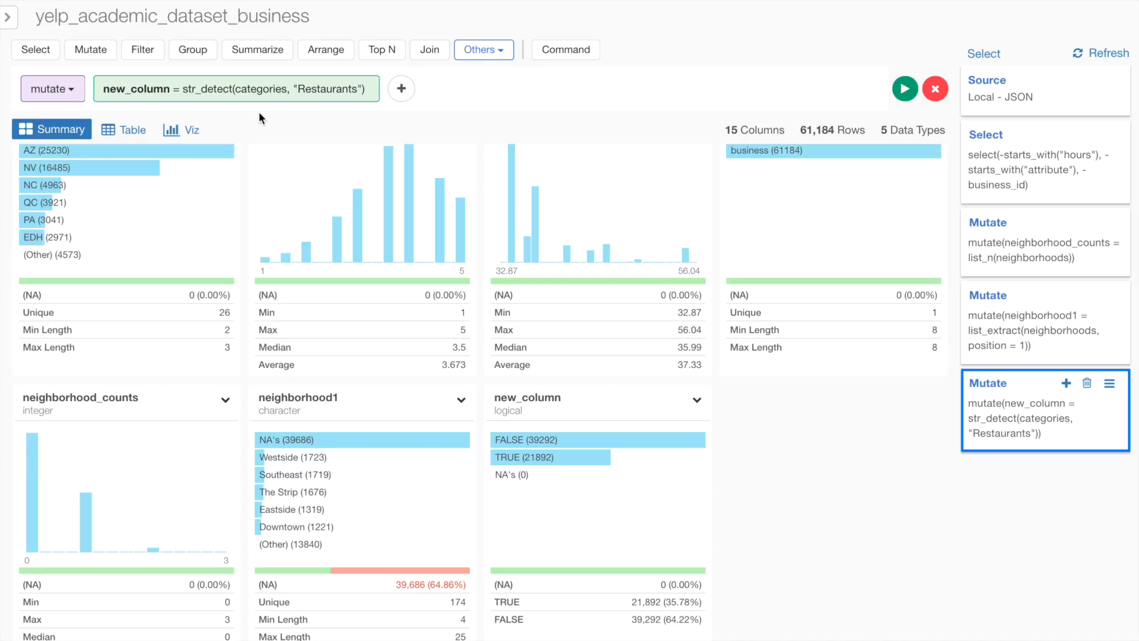
- Rename the Restaurants detection column to is_restaurant
left_click(220, 96)
double_click(155, 226)
type("is_restaurant")
left_click(339, 446)
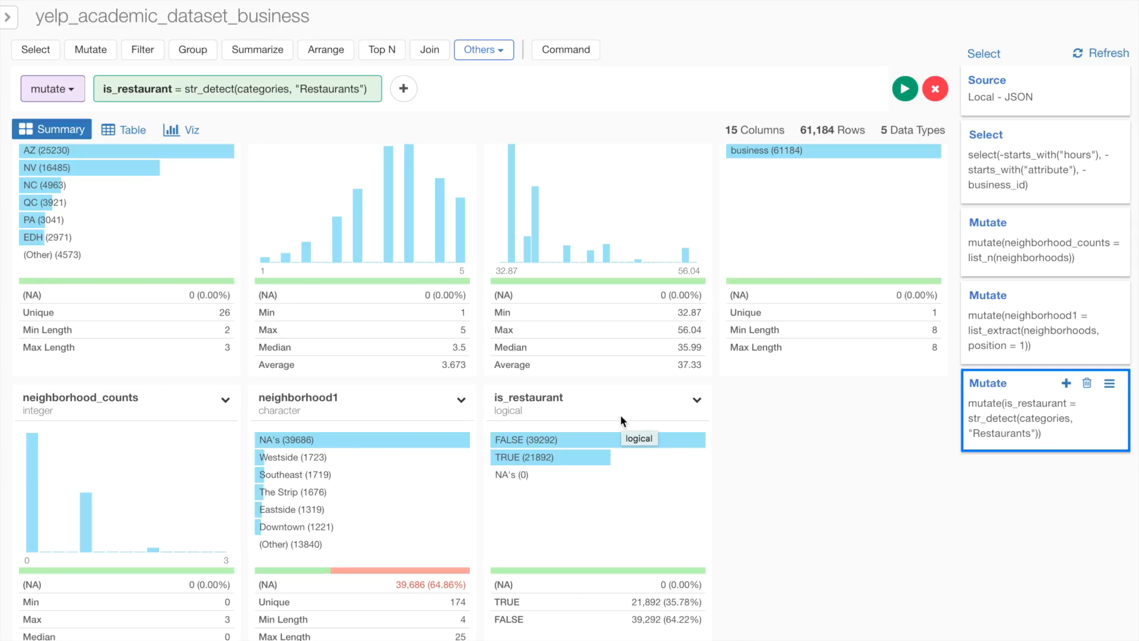
- Filter the data to rows where is_restaurant is TRUE
left_click(696, 400)
left_click(736, 236)
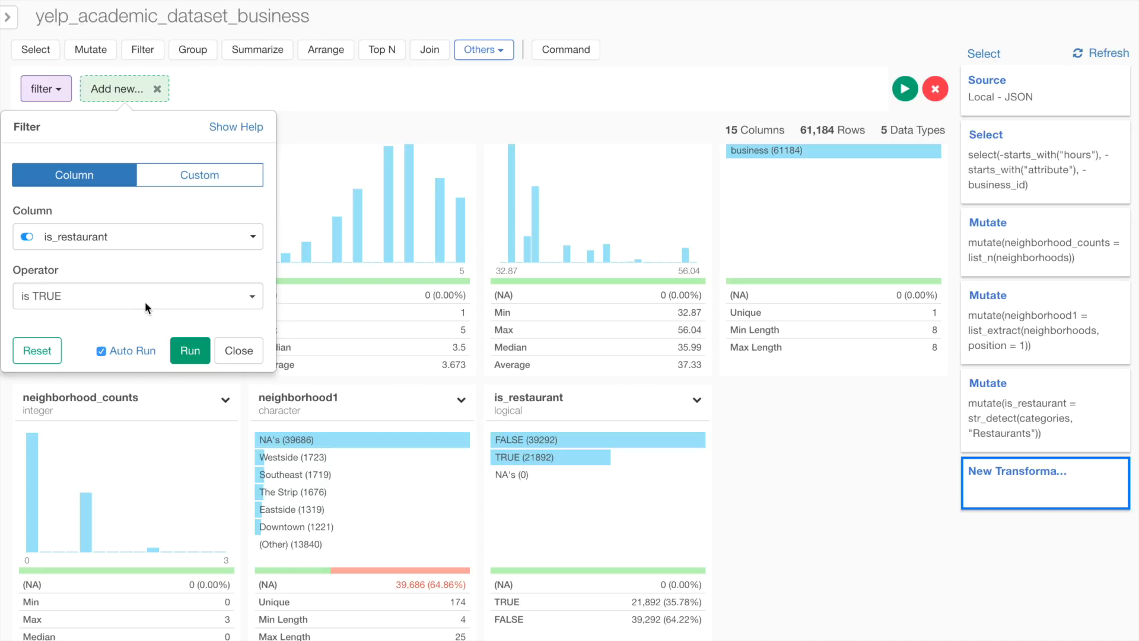
left_click(190, 349)
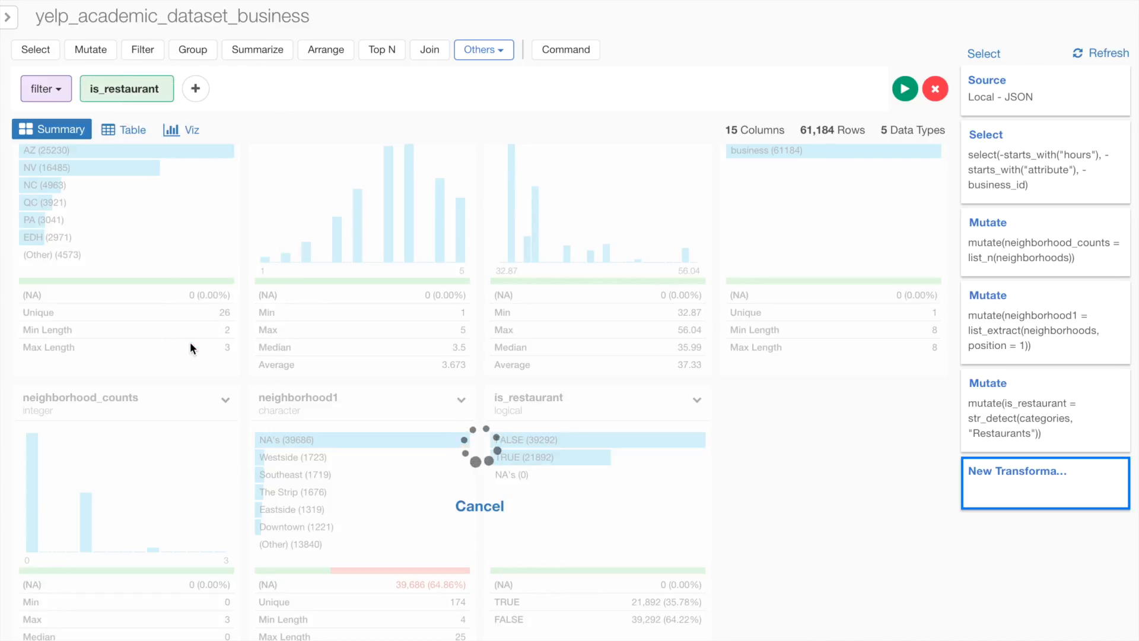
- Unnest the categories list column so each category gets its own row
left_click(130, 128)
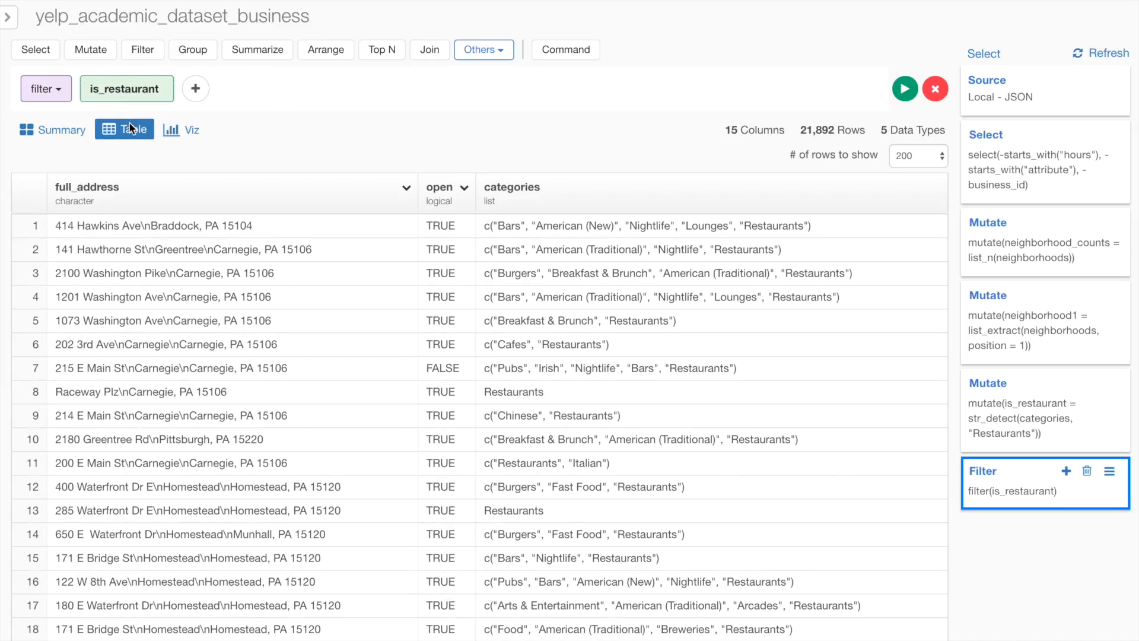
scroll(691, 344, "right", 5)
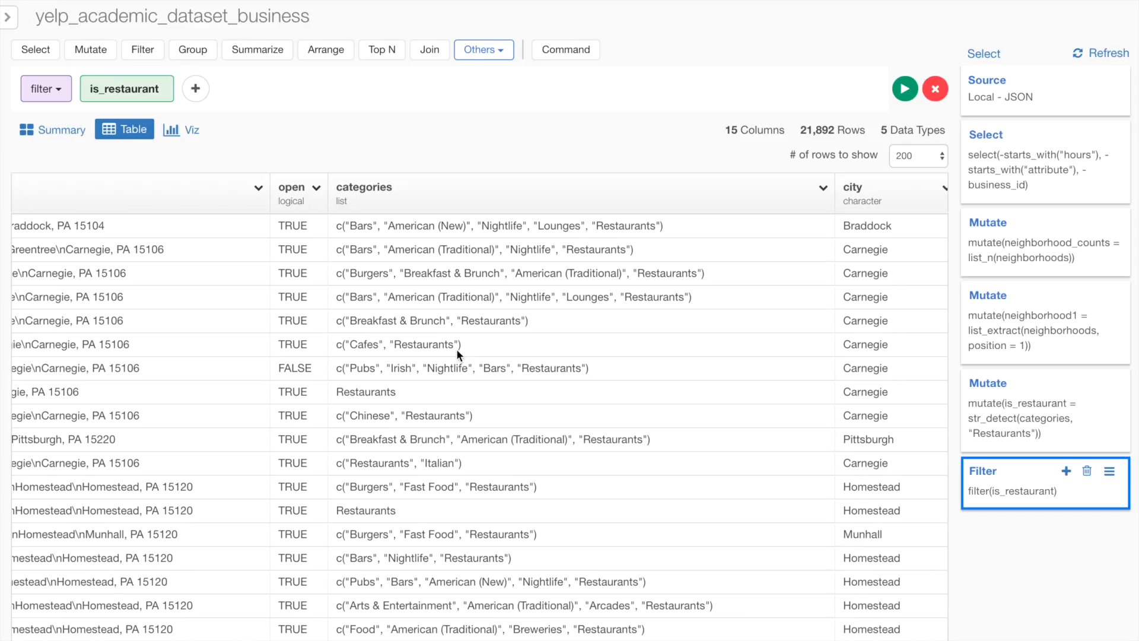
scroll(468, 421, "right", 1)
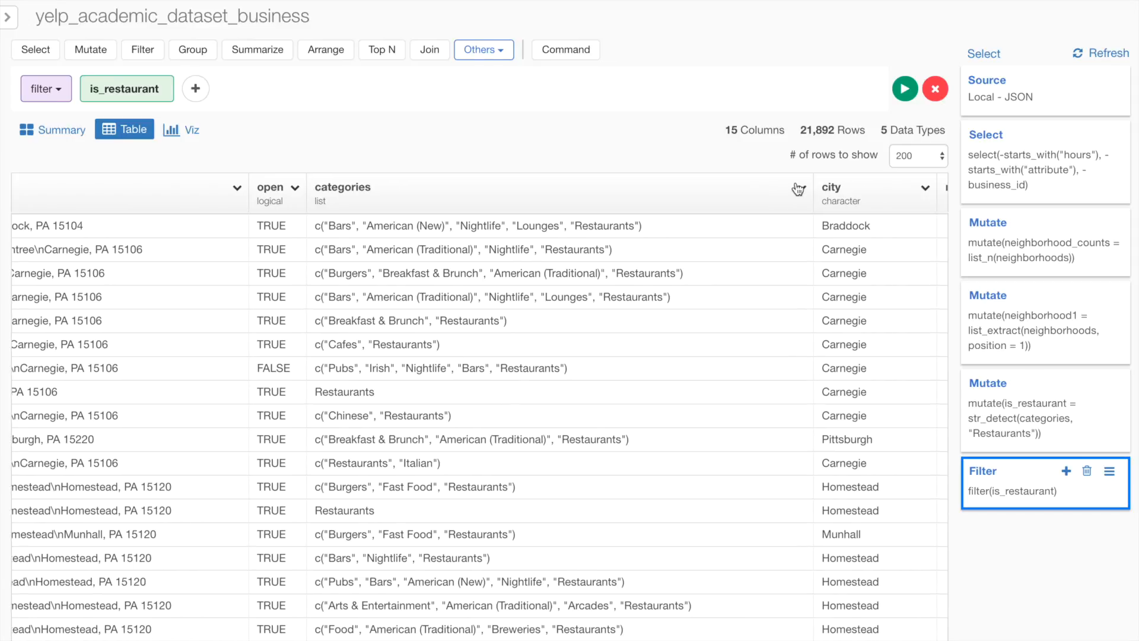
left_click(803, 190)
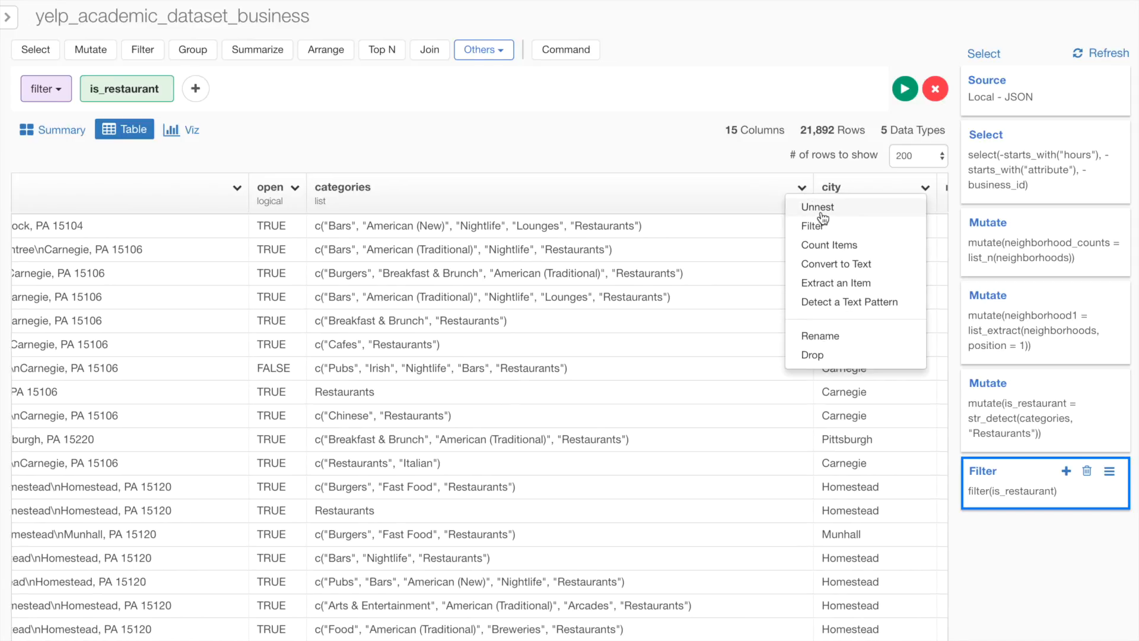
left_click(821, 212)
left_click(195, 418)
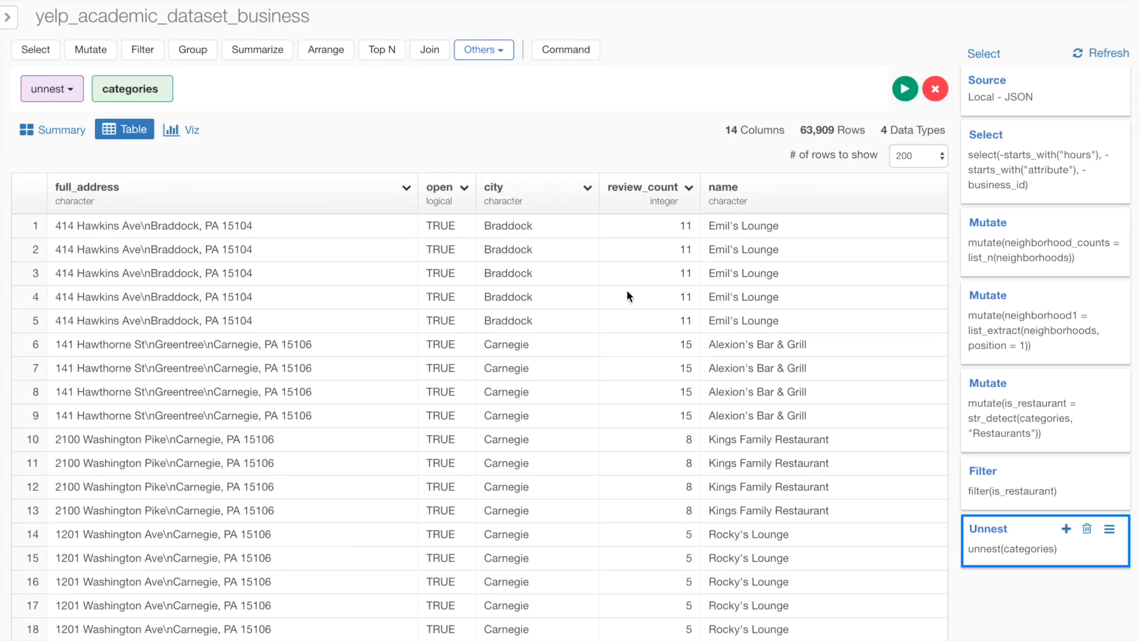
scroll(626, 290, "right", 5)
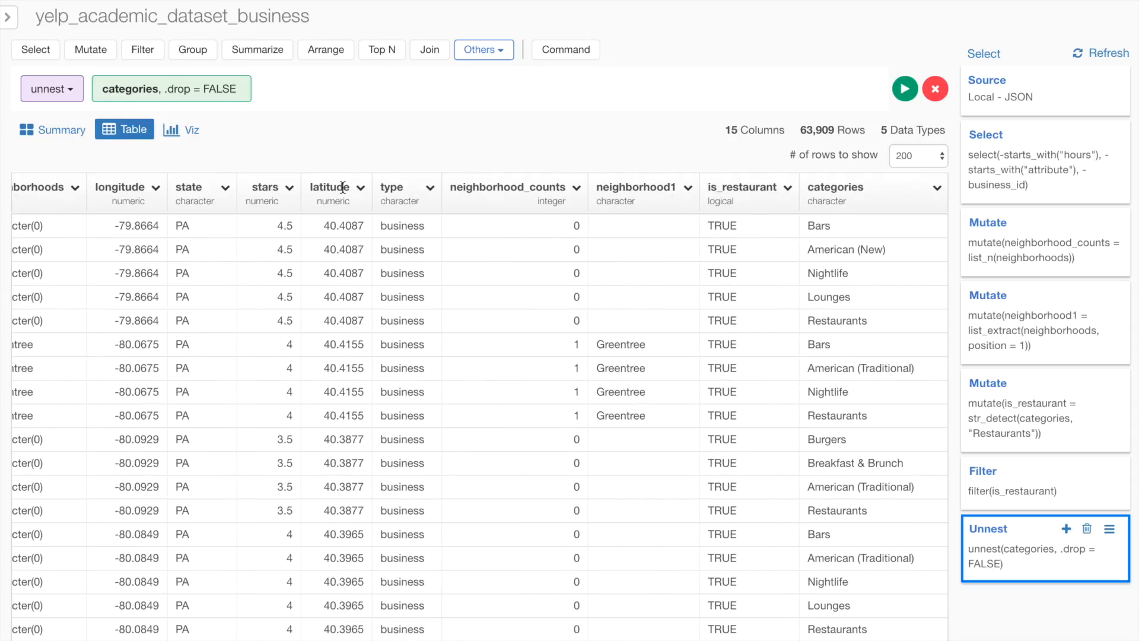
- Filter out rows whose categories value is equal to Restaurants, keeping all other categories
left_click(60, 130)
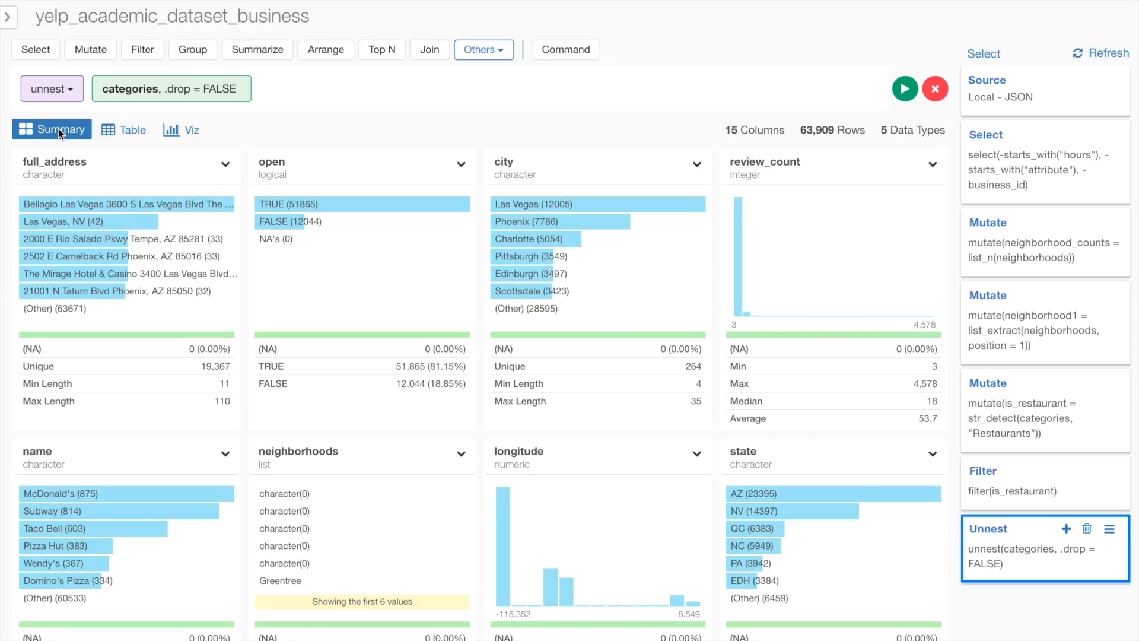
scroll(335, 468, "down", 10)
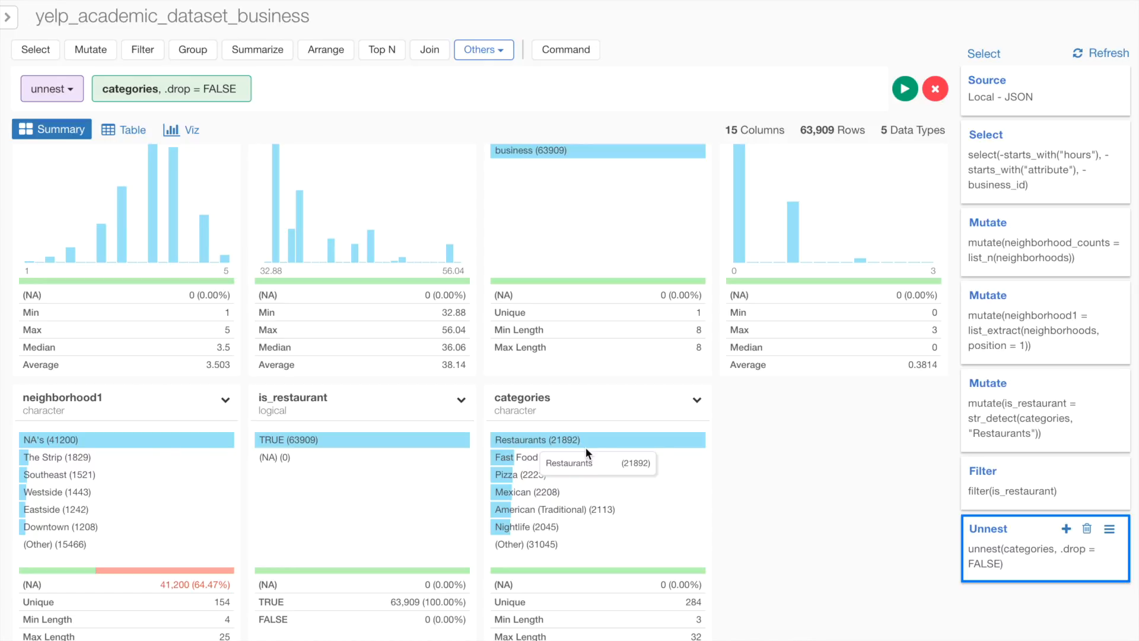
left_click(697, 399)
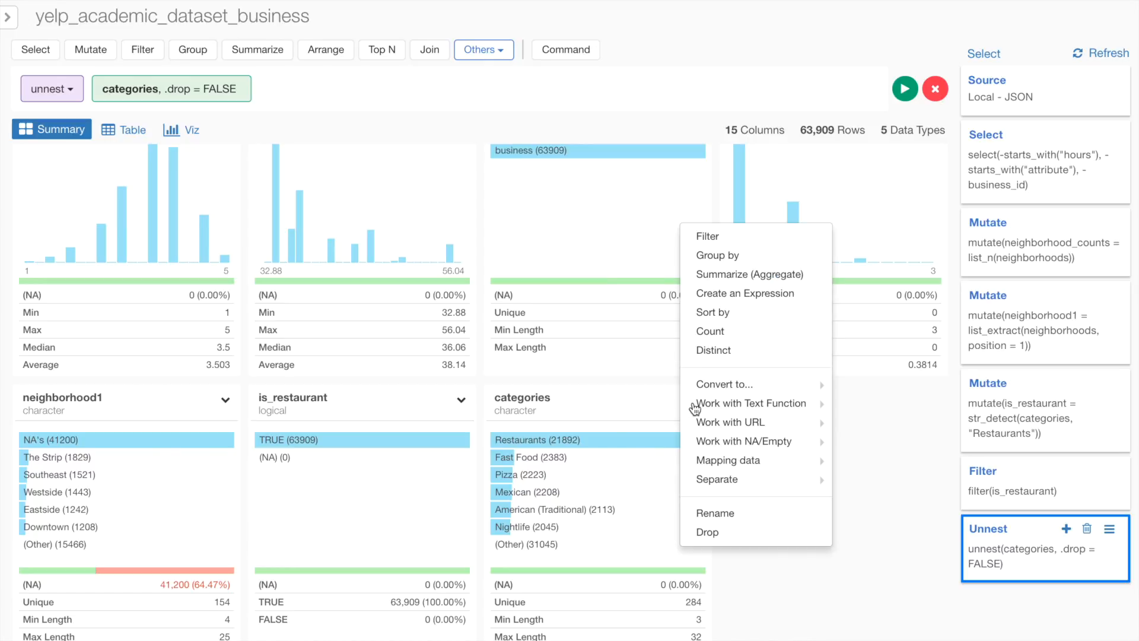
left_click(741, 235)
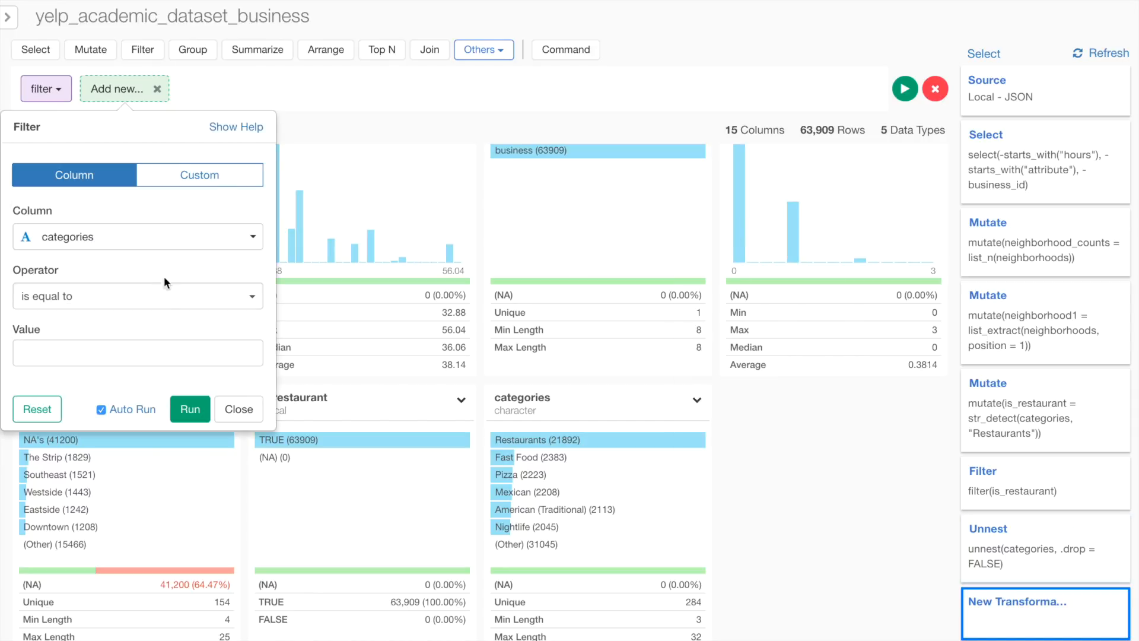
left_click(174, 287)
left_click(142, 371)
left_click(144, 354)
type("resta")
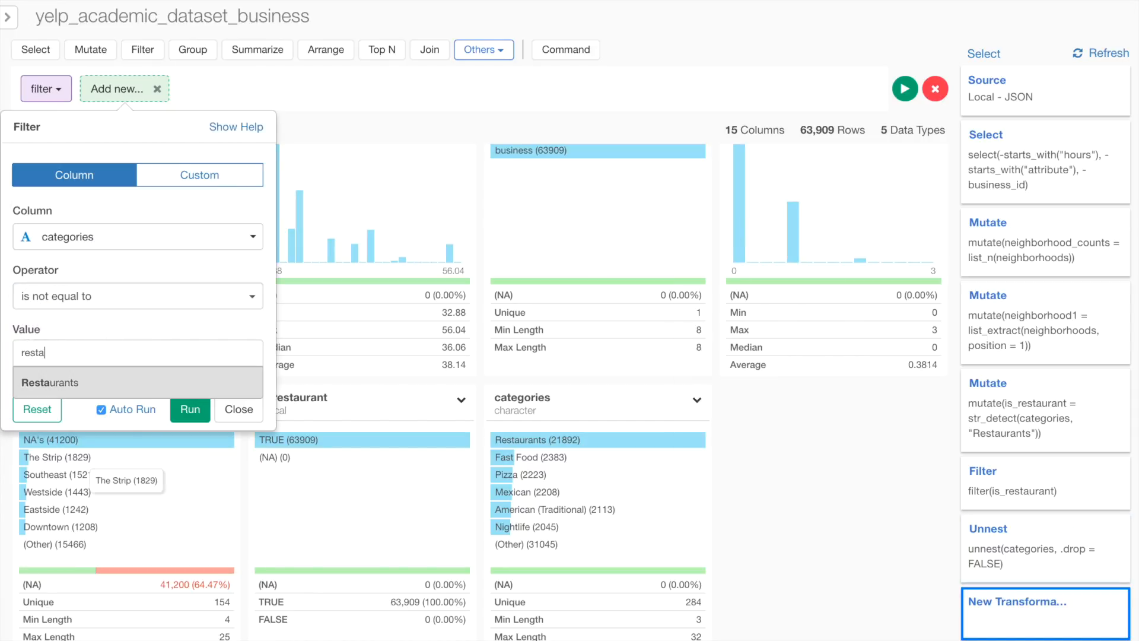
key("Return")
left_click(185, 408)
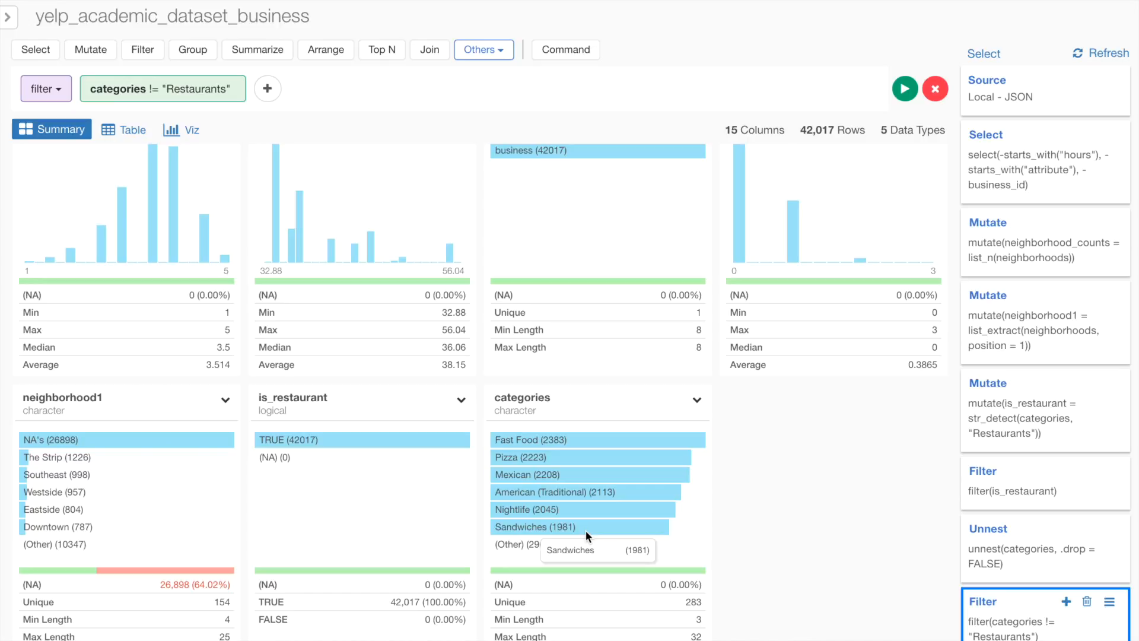
- Create a bar chart in the Viz view with categories on the X axis, counting rows
left_click(185, 129)
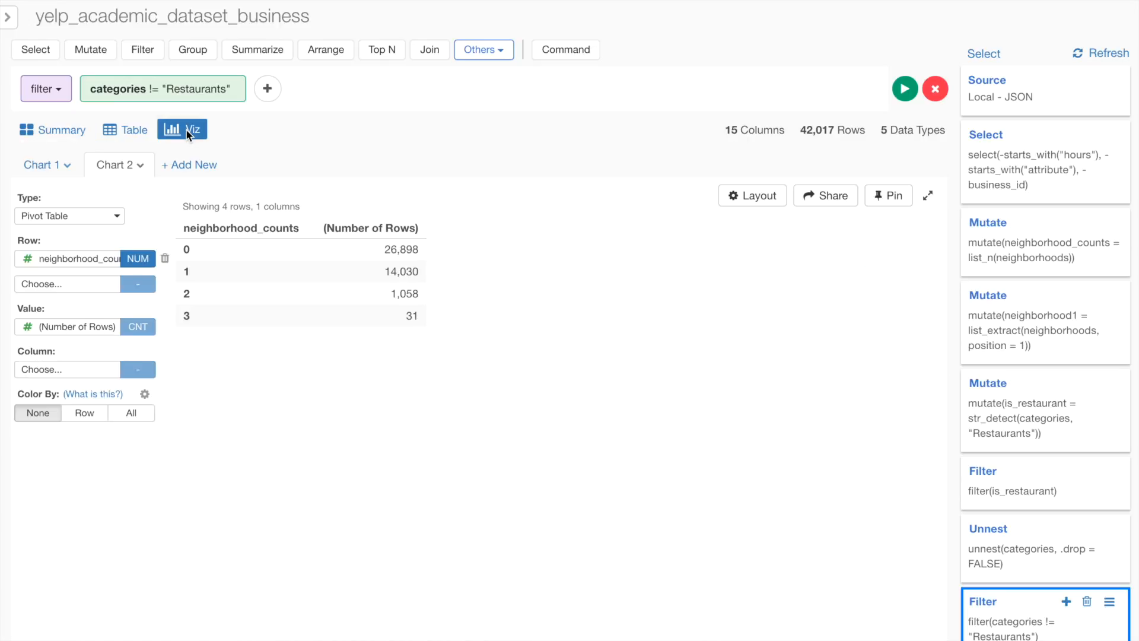
left_click(73, 215)
left_click(80, 273)
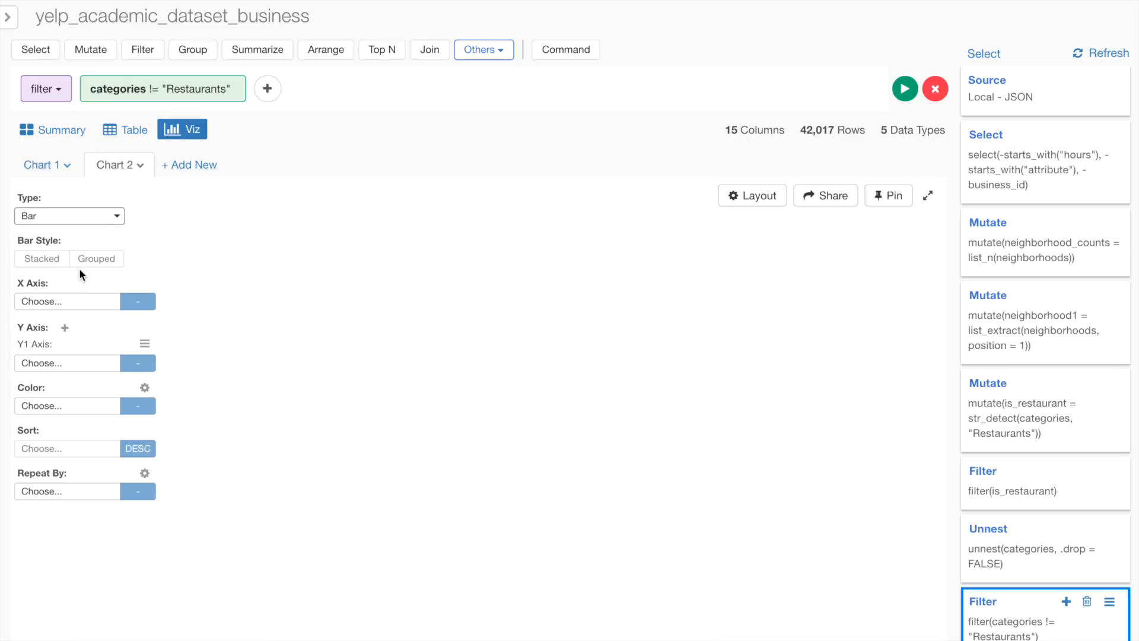
left_click(60, 301)
scroll(82, 480, "down", 2)
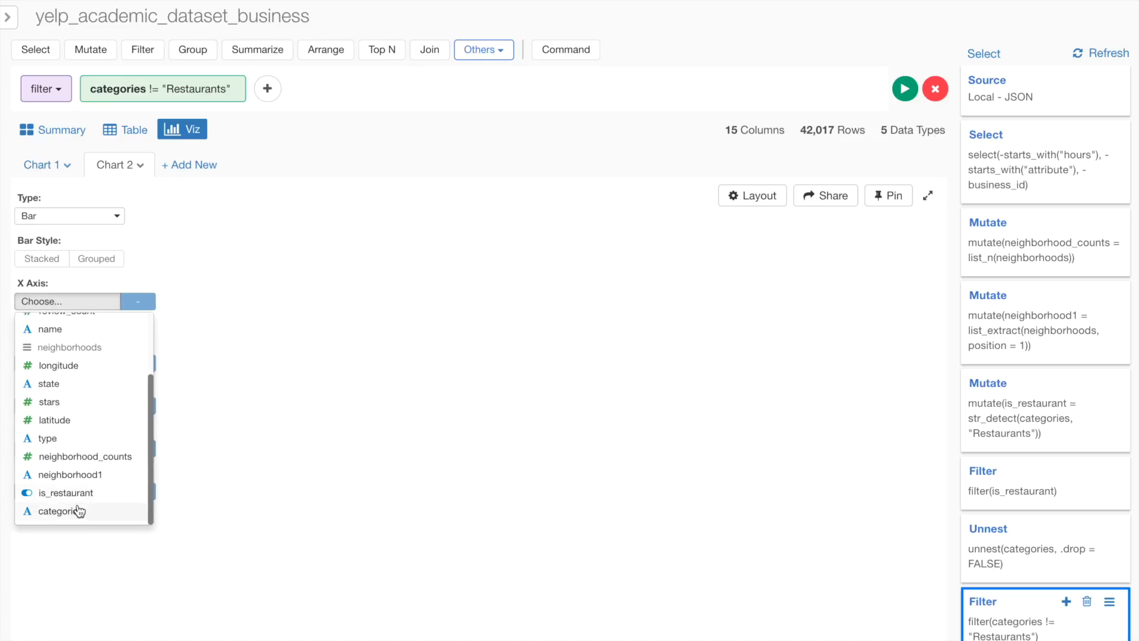
left_click(78, 511)
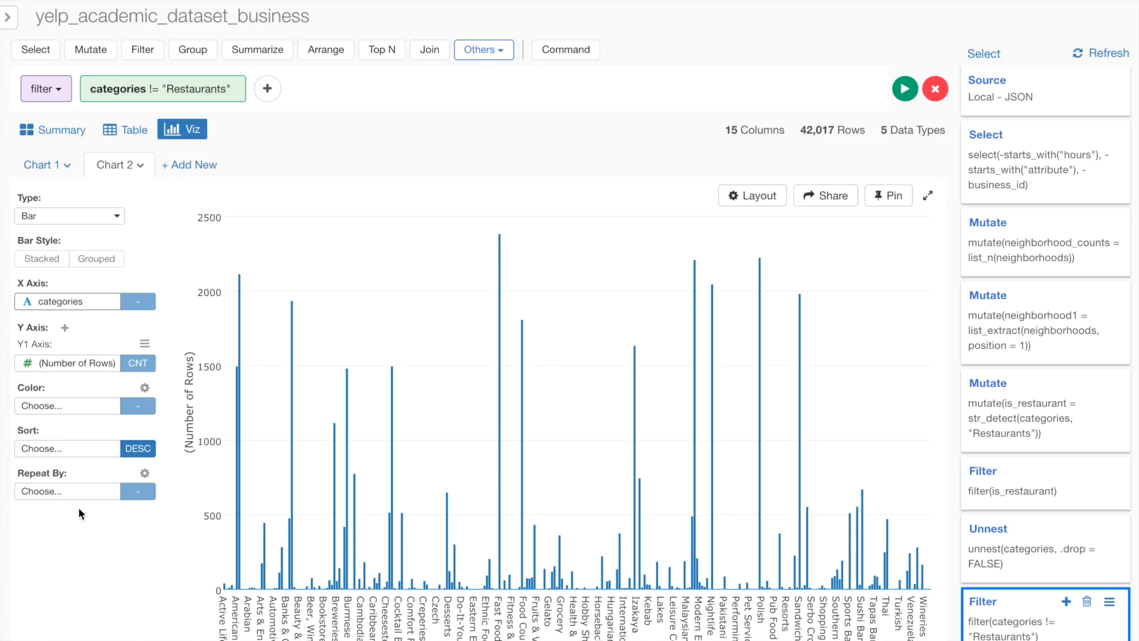
- Sort the category bar chart by Y1 Axis in descending order
left_click(38, 449)
left_click(37, 424)
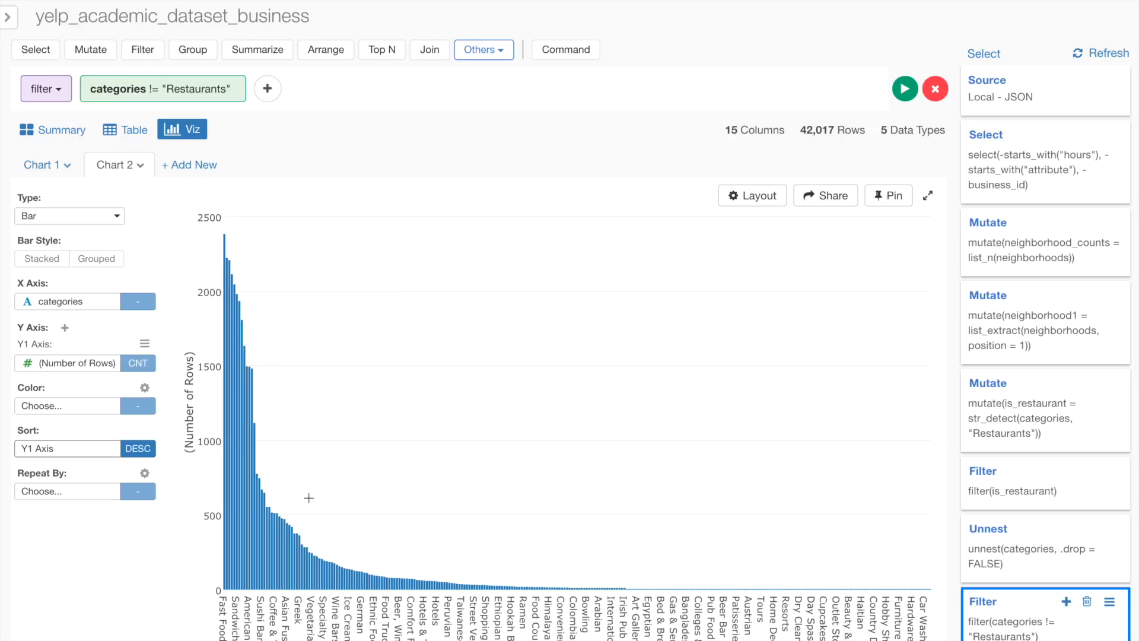
left_click_drag(199, 503, 334, 505)
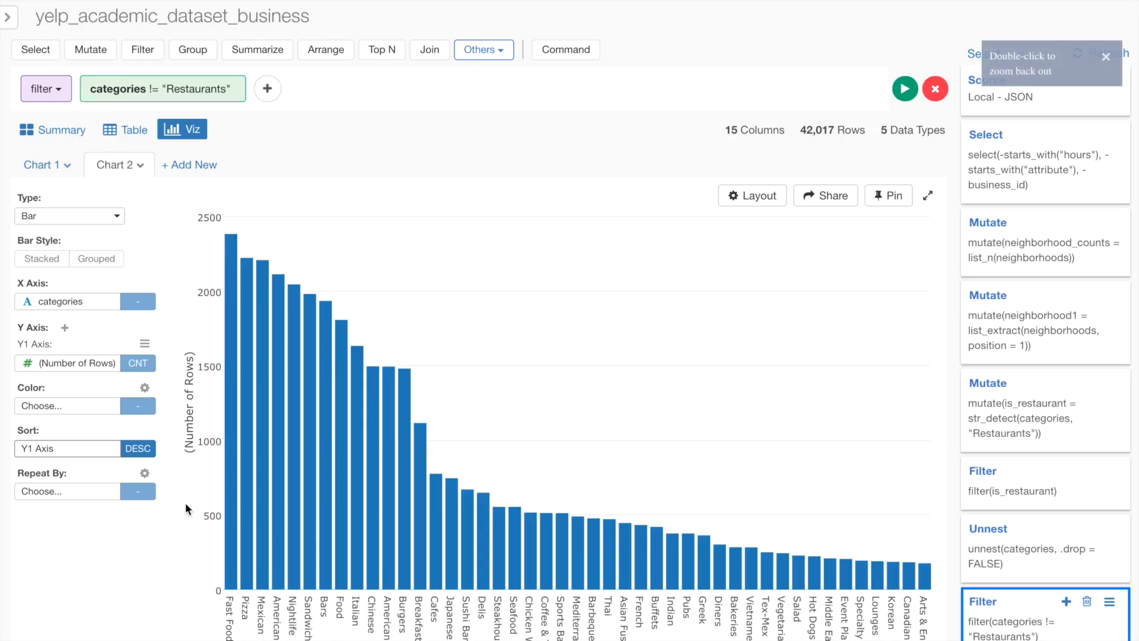